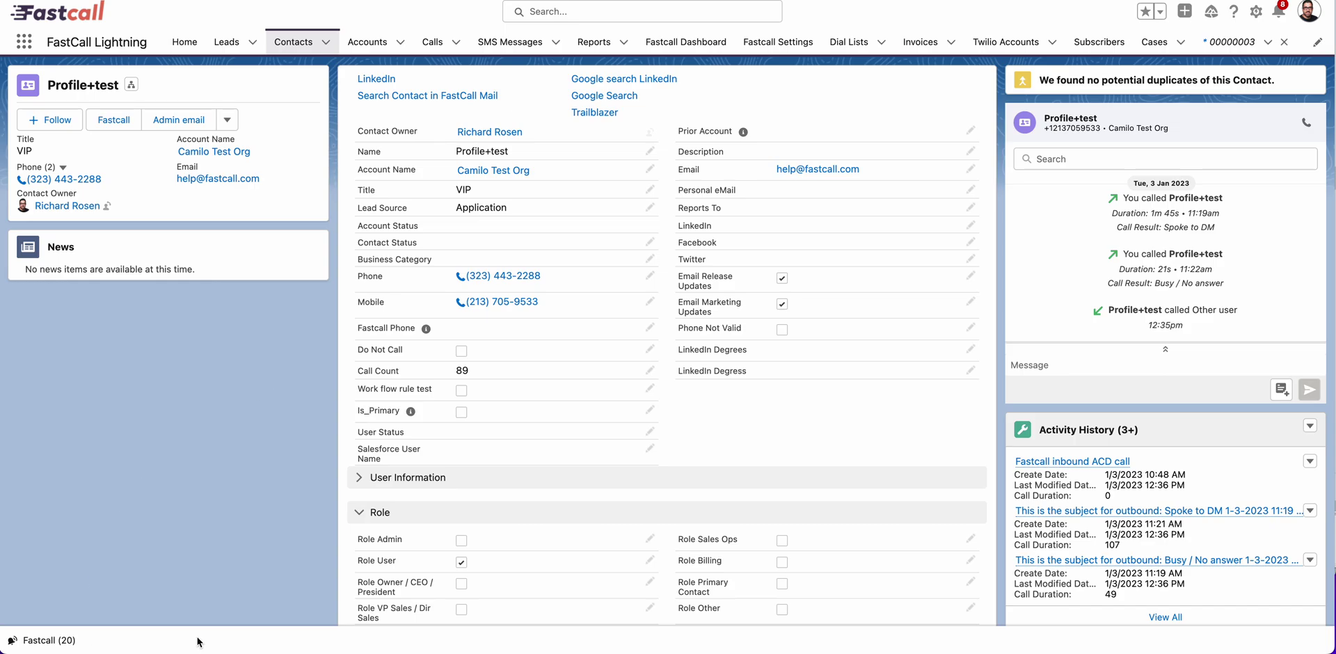
# Step: Open the Fastcall softphone and call the open contact from the main phone number on the record
pyautogui.click(49, 642)
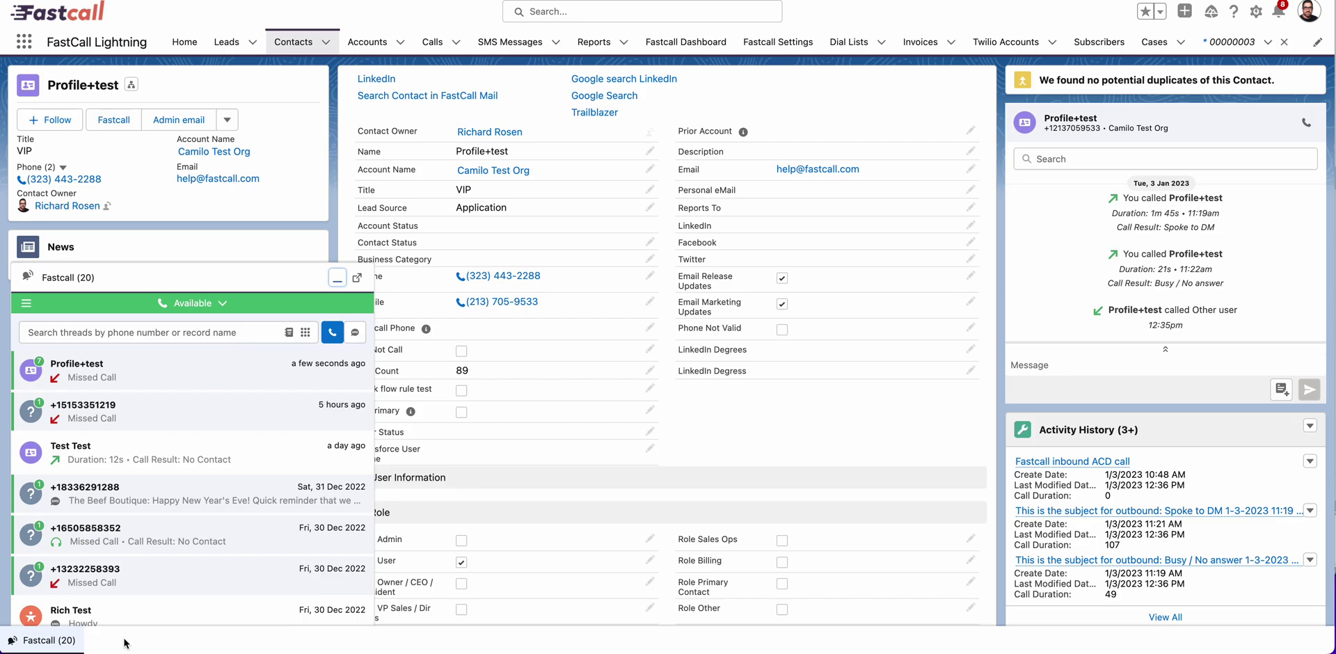
pyautogui.click(53, 643)
pyautogui.click(53, 642)
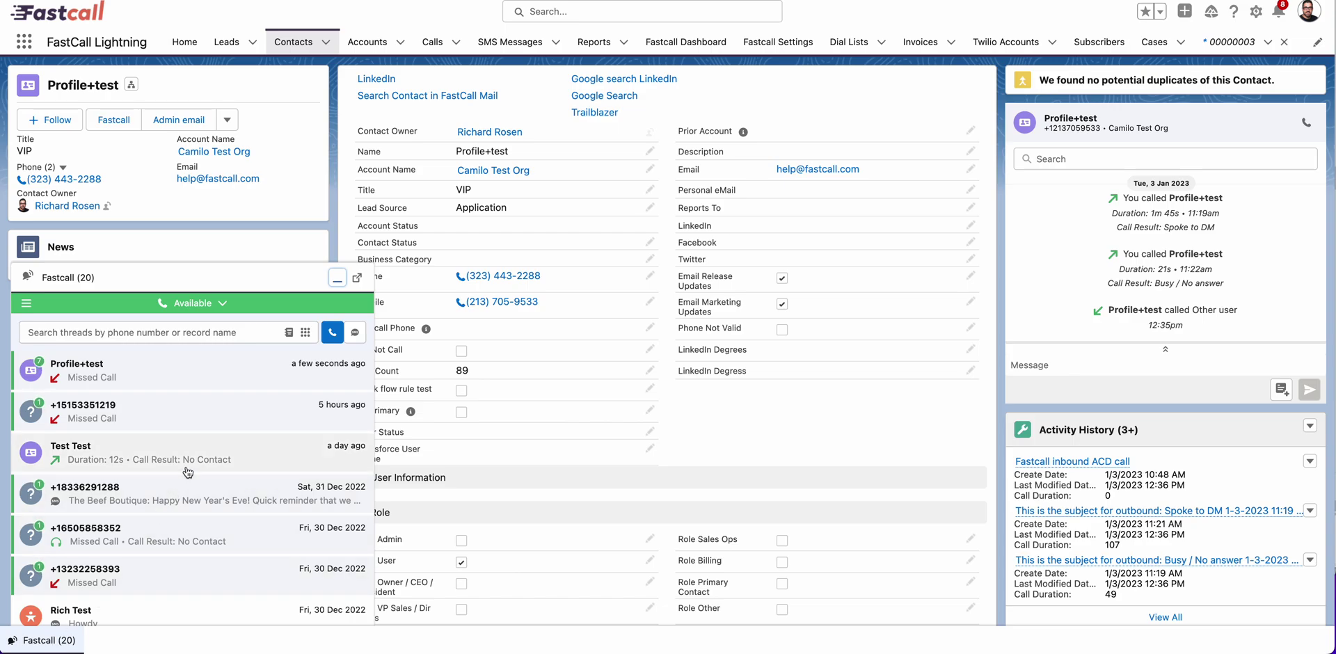
pyautogui.click(500, 278)
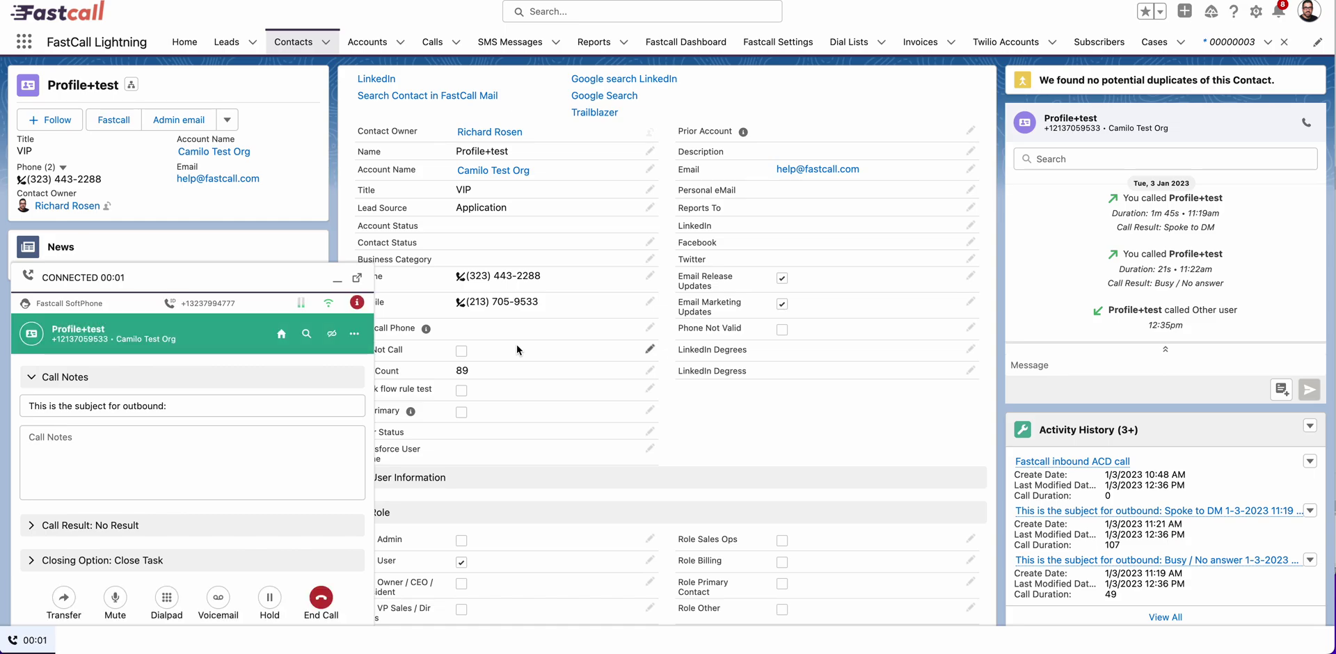
# Step: Set the call result of the active call to Spoke to DM and end the call
pyautogui.click(208, 379)
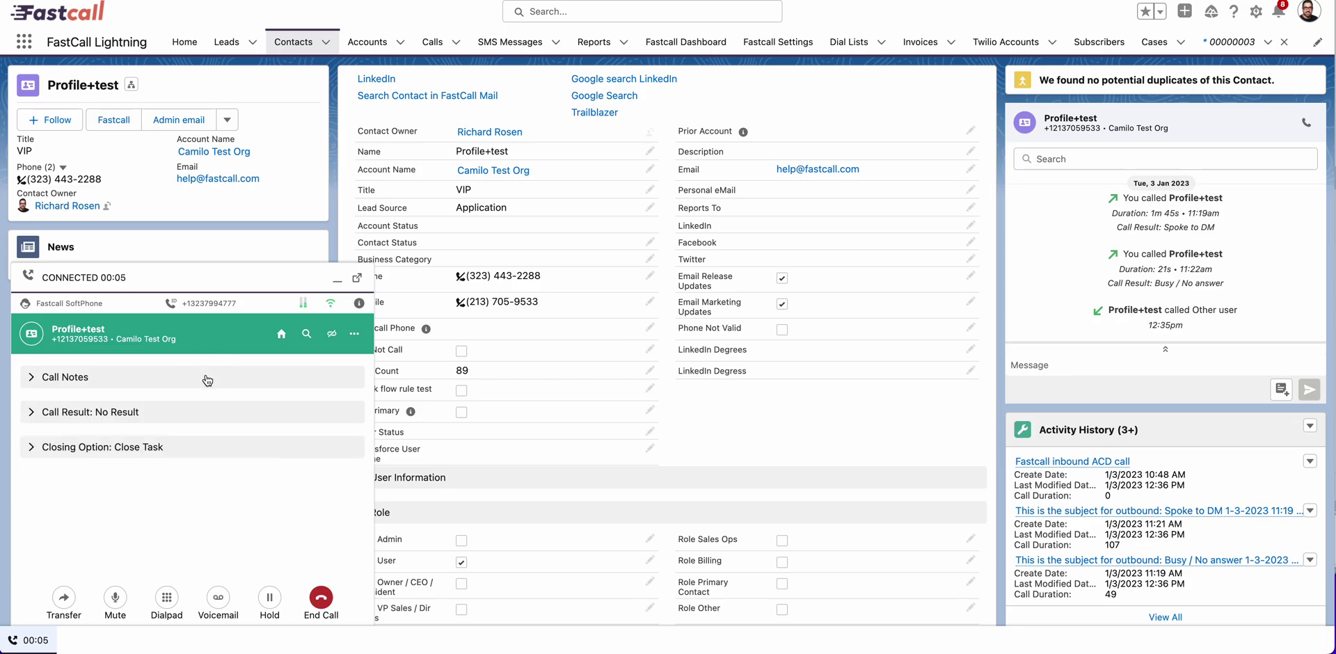
pyautogui.click(207, 380)
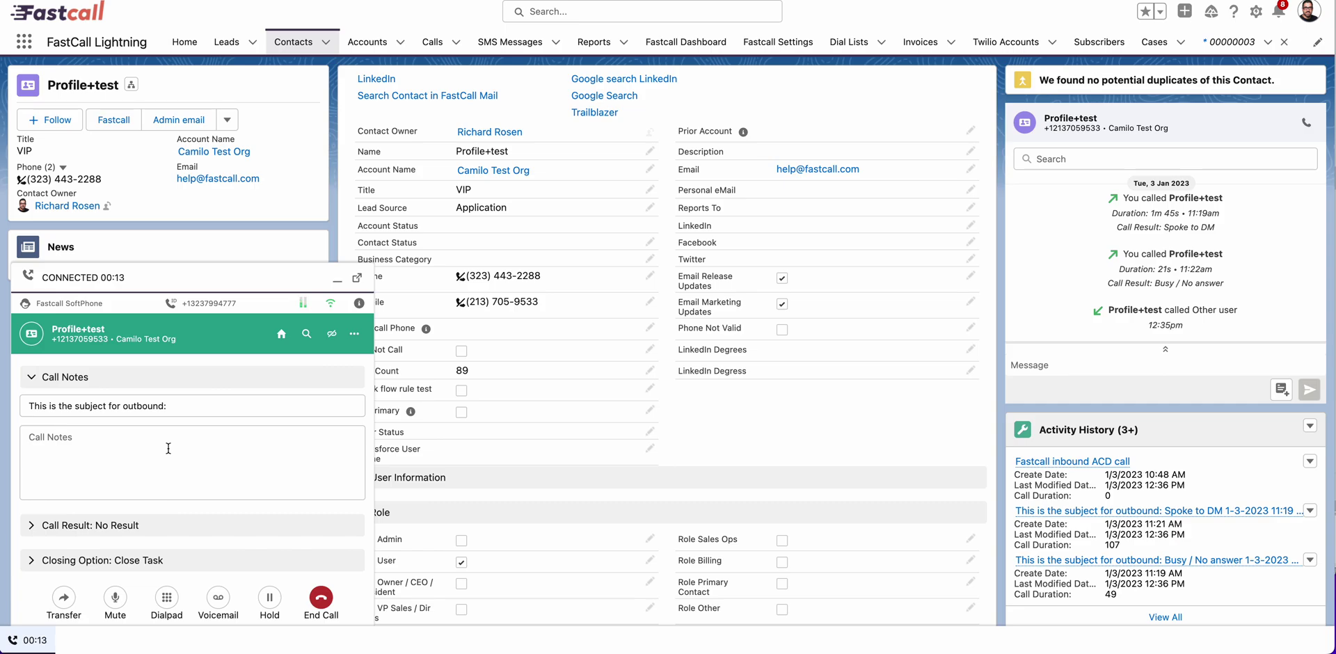
pyautogui.click(171, 526)
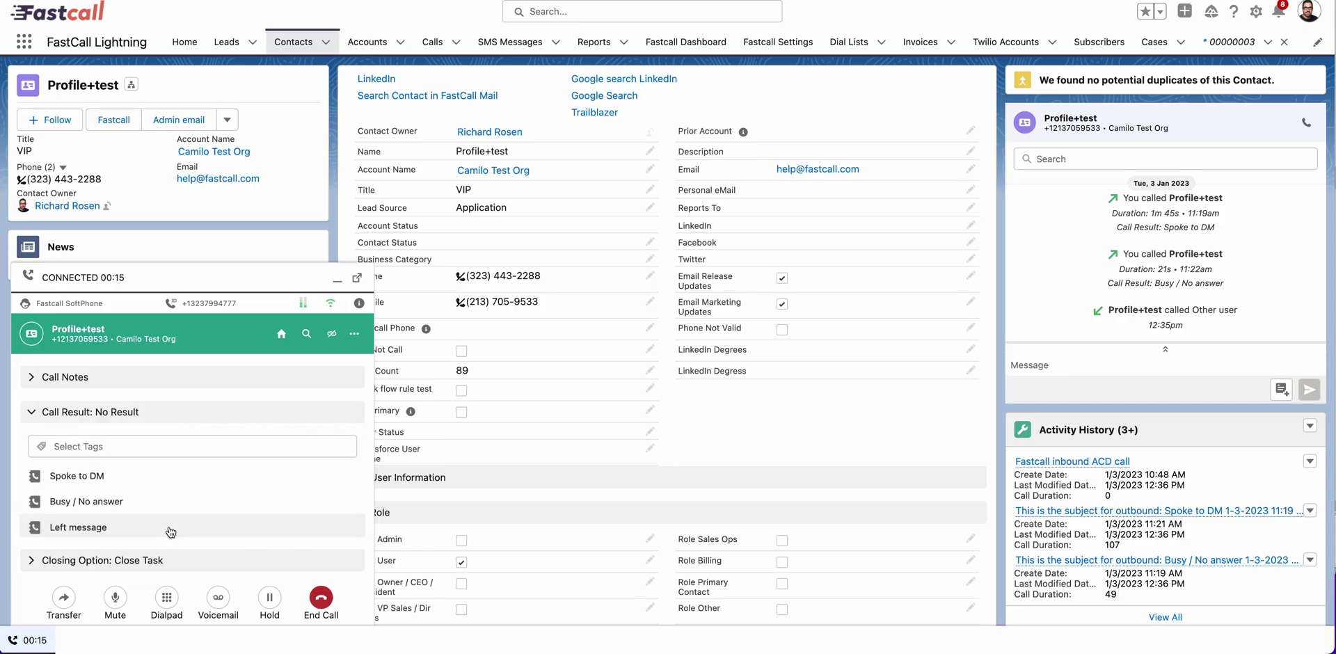
pyautogui.click(167, 477)
pyautogui.click(320, 604)
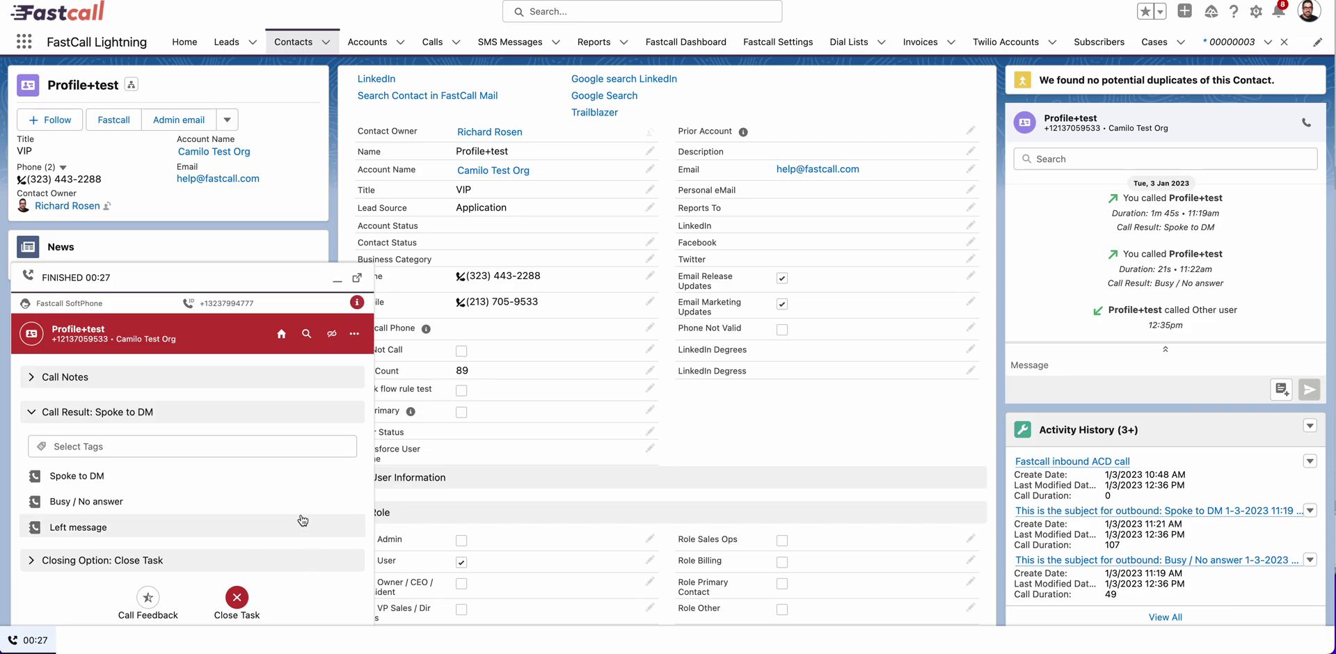
# Step: Enter "more notes" in the finished call's notes and close the call task
pyautogui.click(212, 380)
pyautogui.click(170, 442)
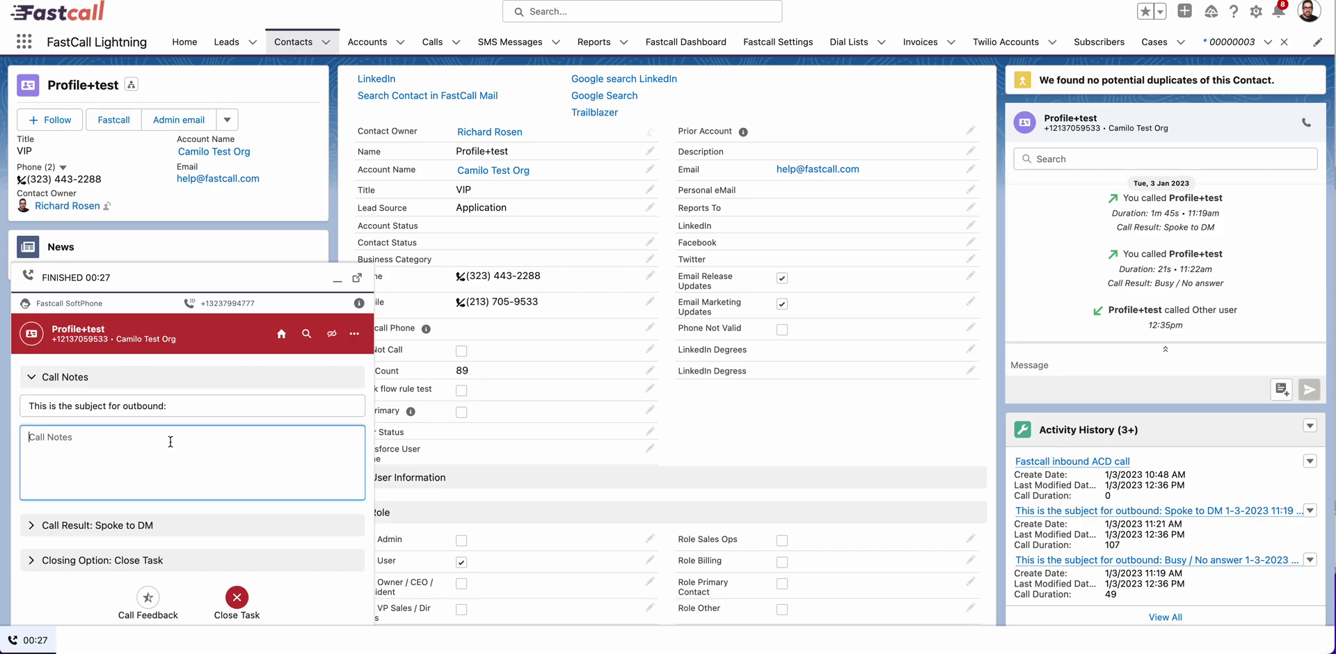
pyautogui.write('more n')
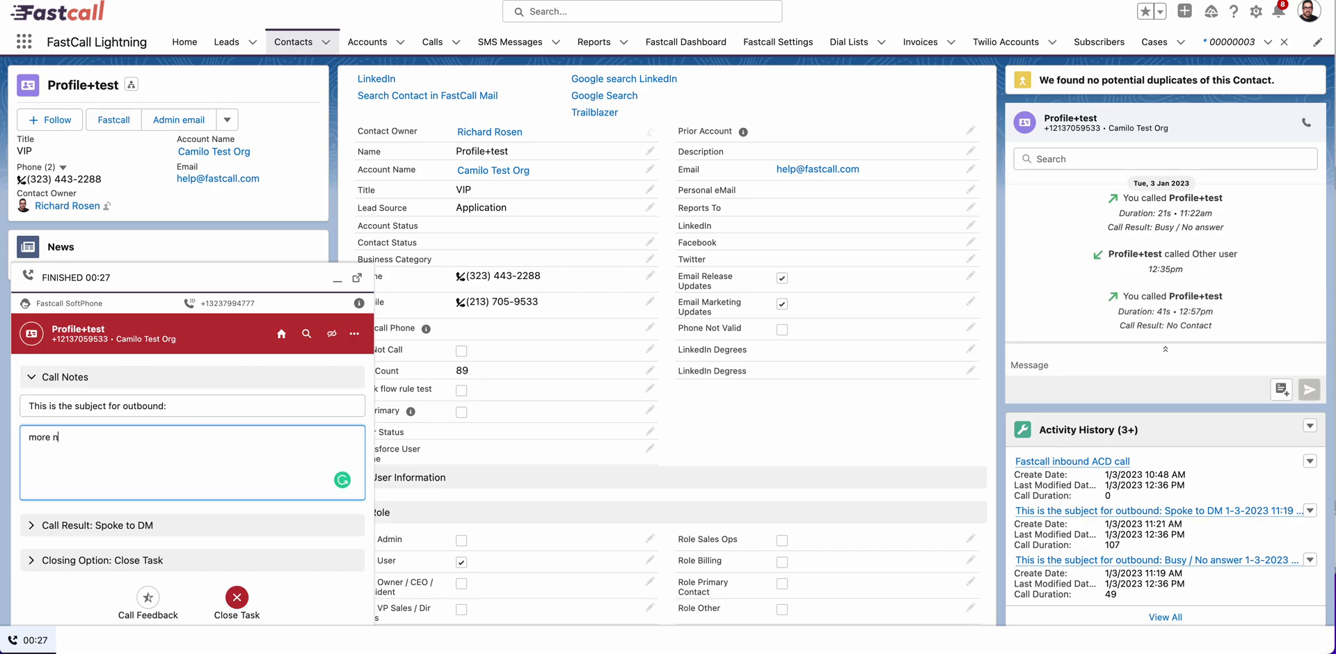
pyautogui.write('otes')
pyautogui.click(237, 600)
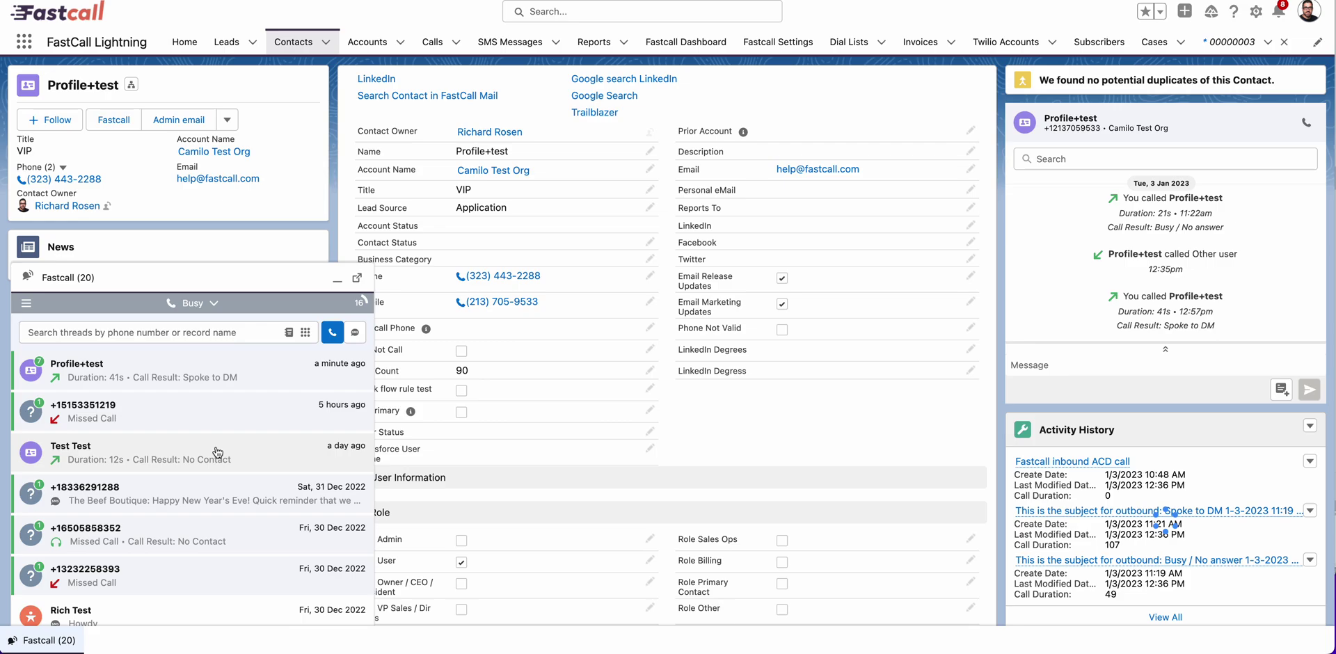
# Step: Open the contact's thread in the softphone and review its past calls
pyautogui.click(256, 375)
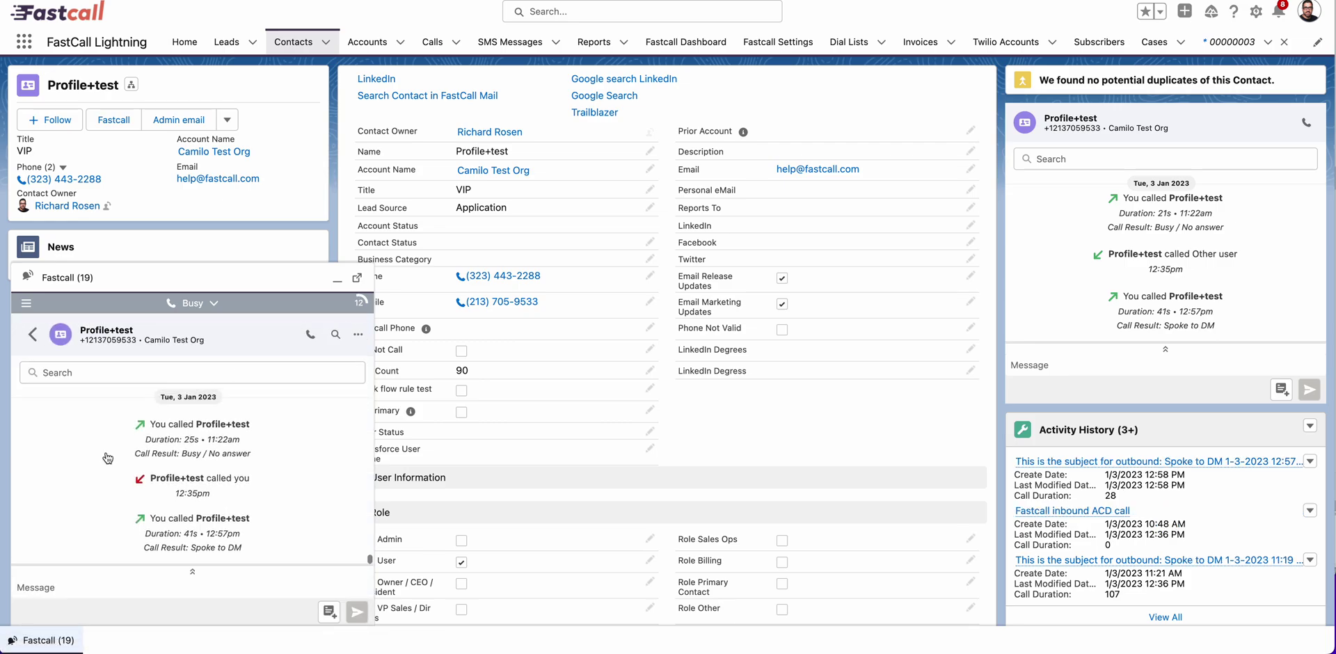
pyautogui.scroll(5, 107, 457)
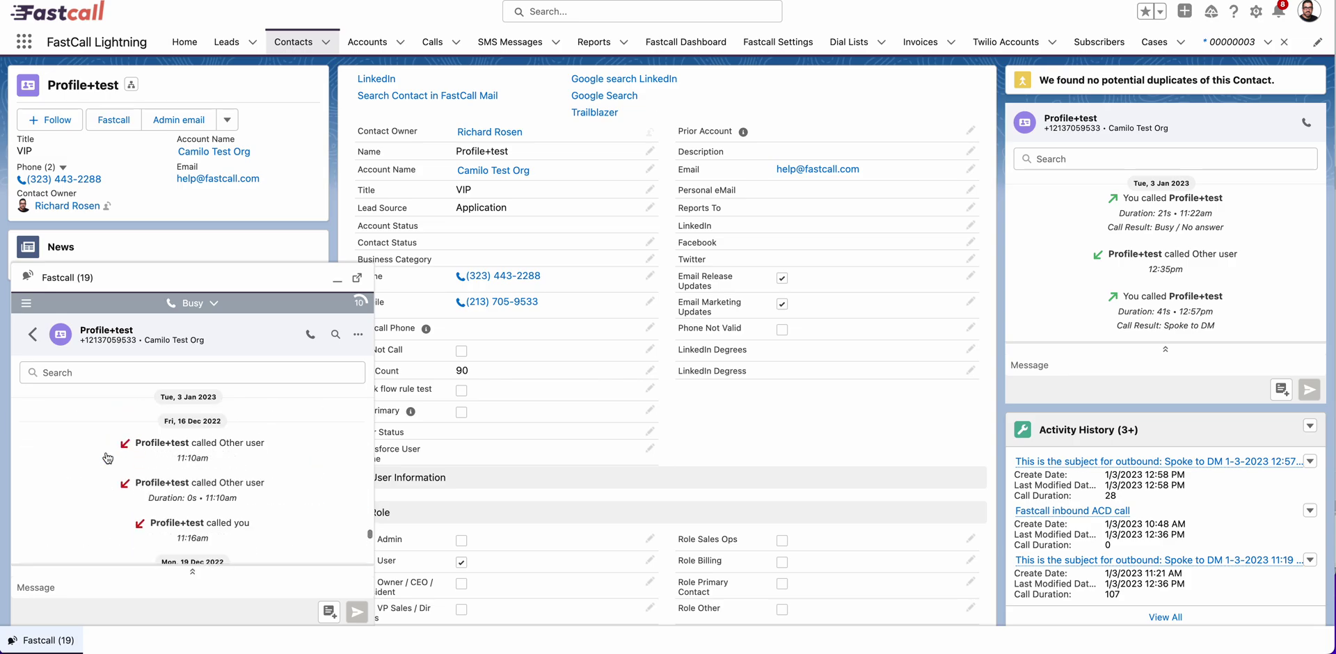
pyautogui.scroll(-3, 107, 457)
pyautogui.scroll(-3, 107, 457)
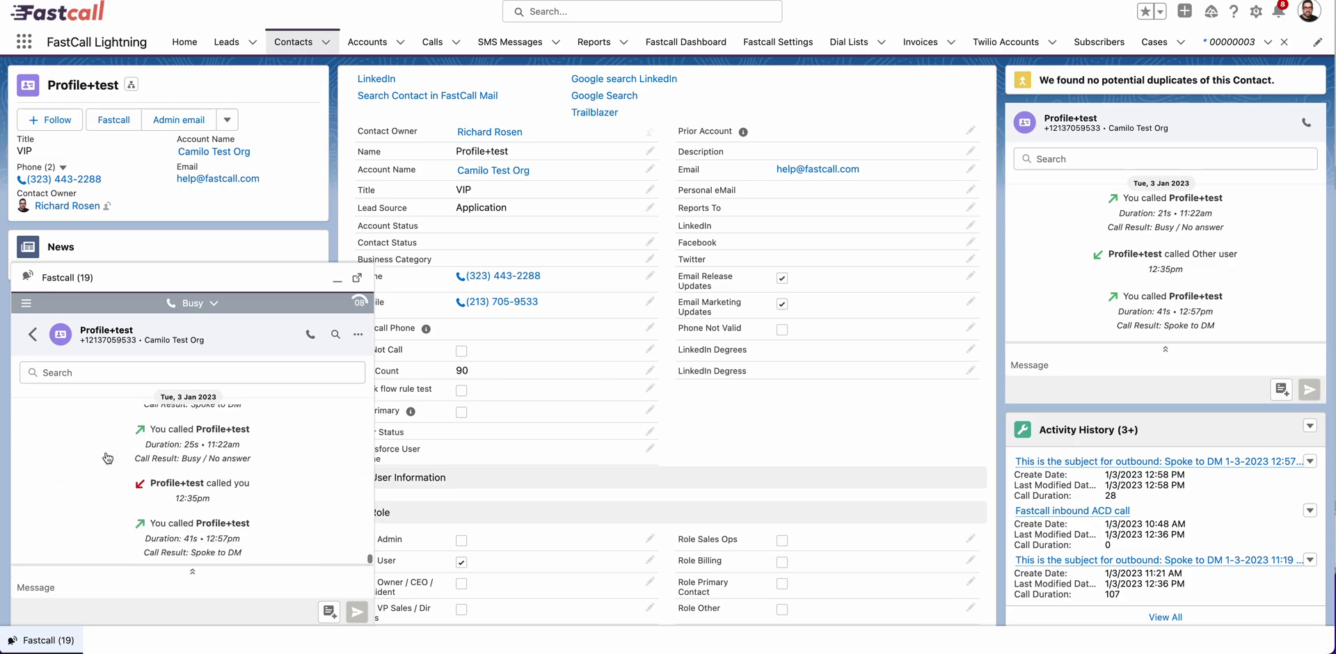
# Step: Open the record of the 12:57pm outbound call from the thread and examine its details and related activity task
pyautogui.click(105, 331)
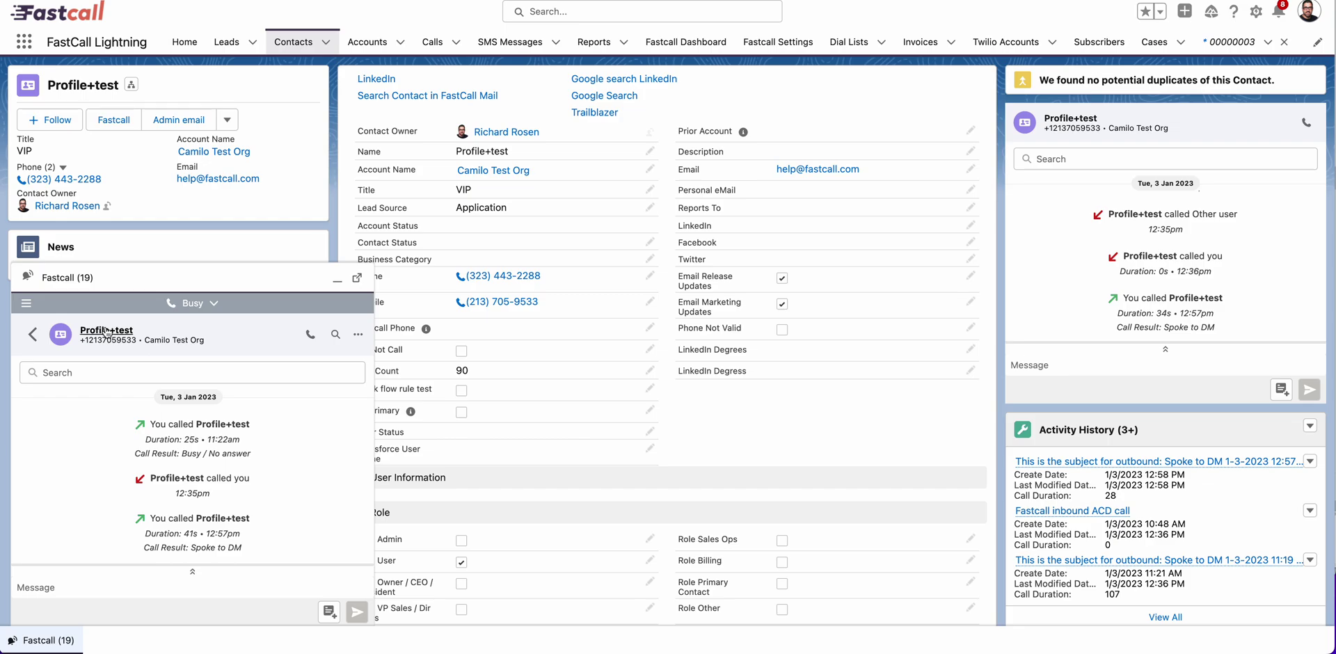
pyautogui.click(219, 524)
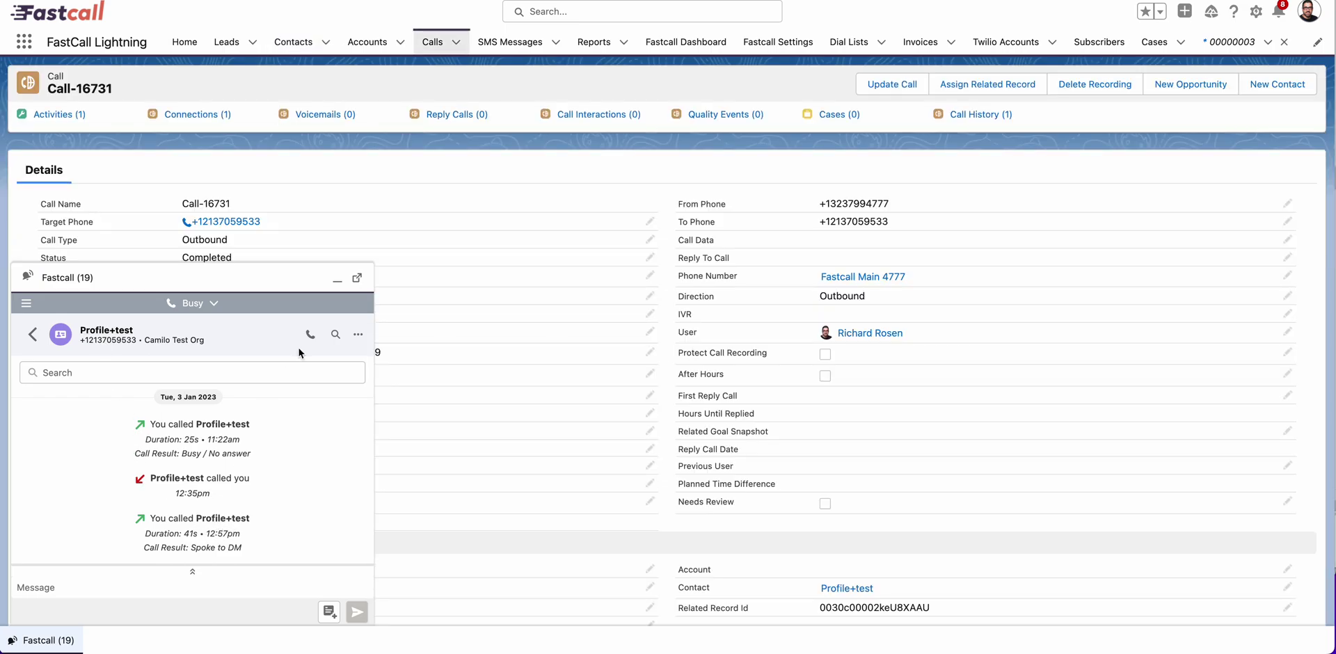
pyautogui.click(337, 282)
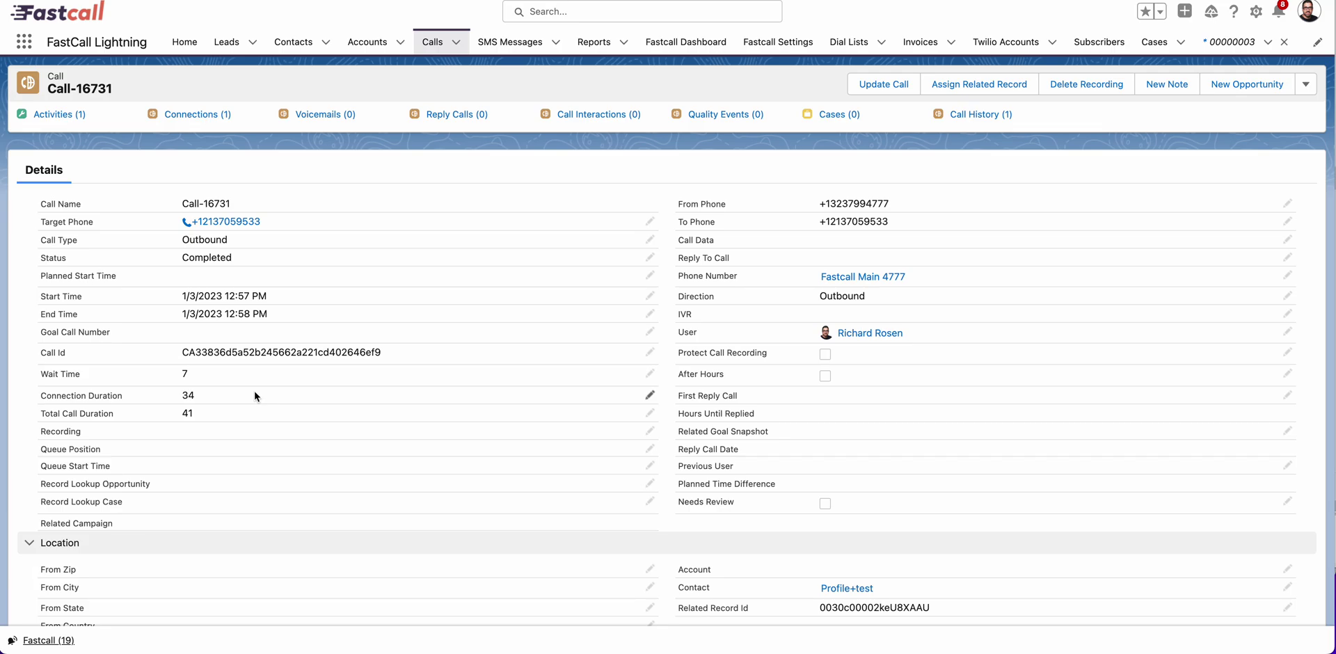
pyautogui.scroll(-6, 253, 390)
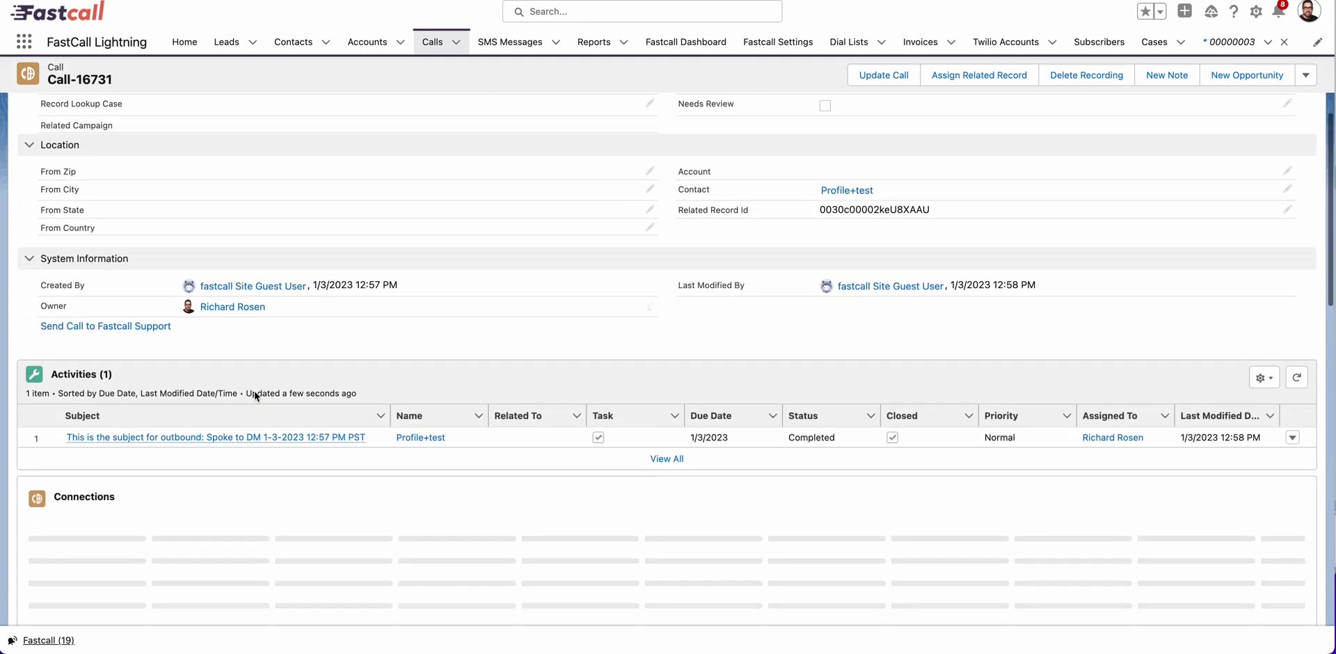
pyautogui.click(184, 437)
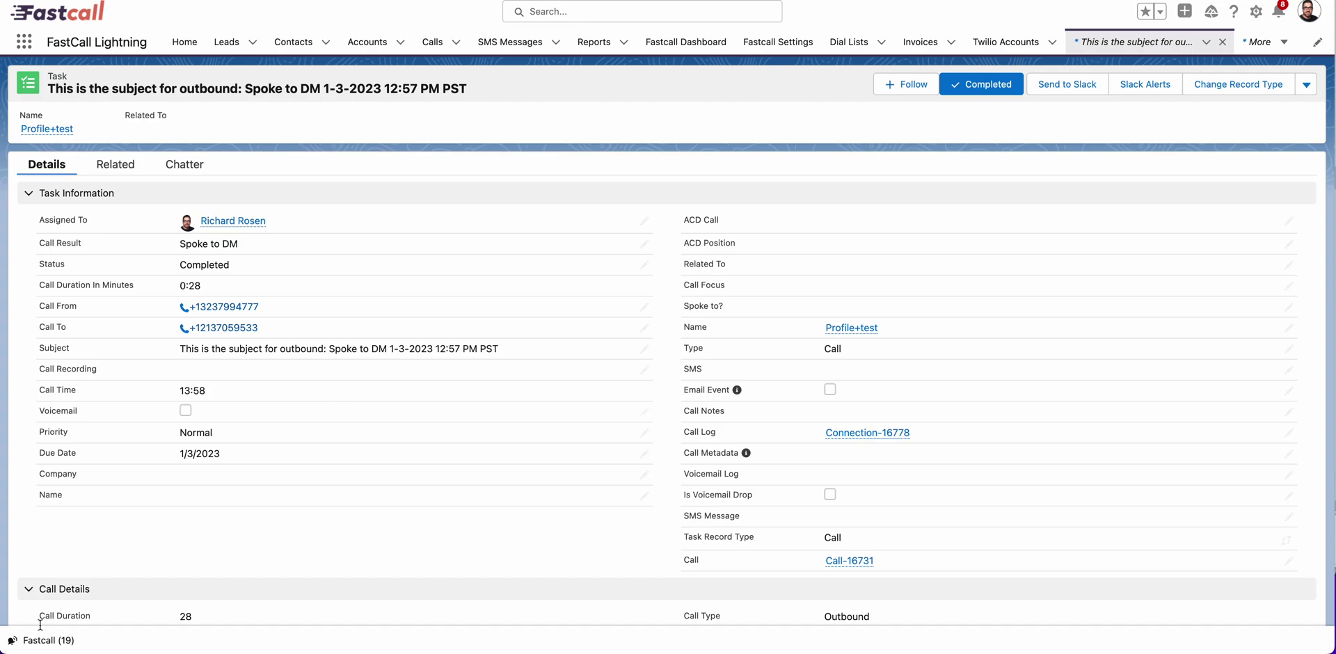
pyautogui.scroll(-1, 361, 503)
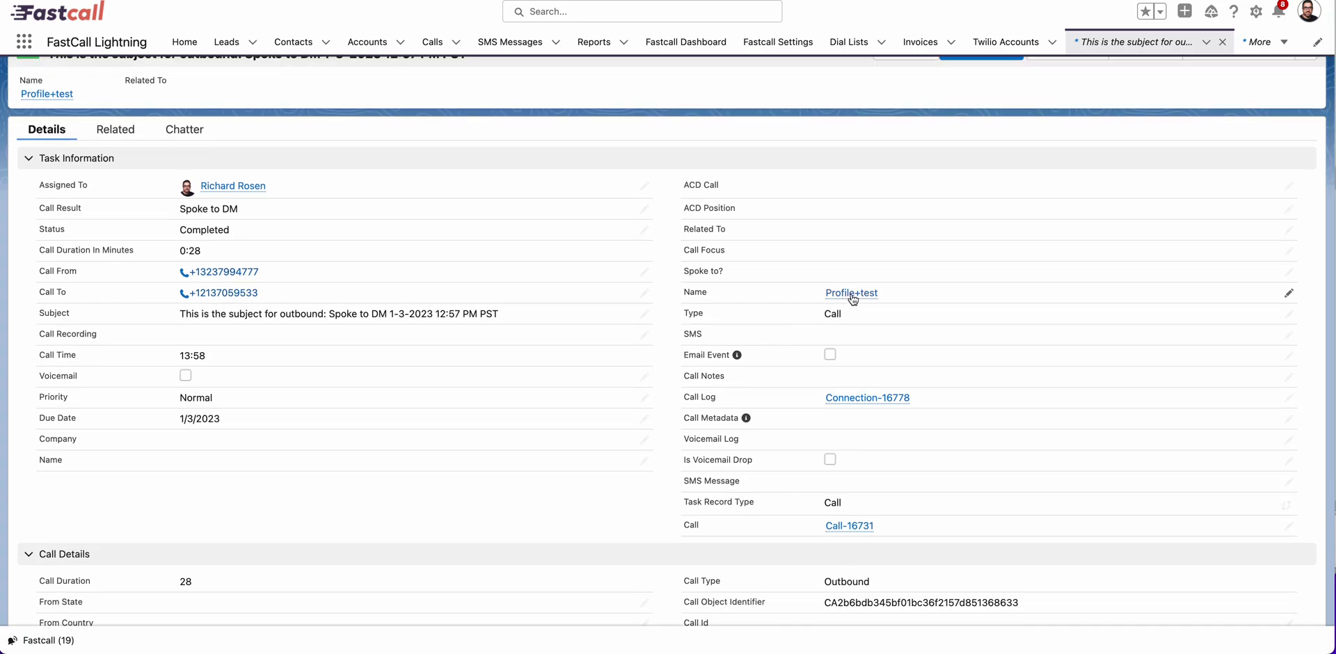
# Step: Return to the contact from the task and review its interaction thread, activity history, calls and SMS lists
pyautogui.click(853, 293)
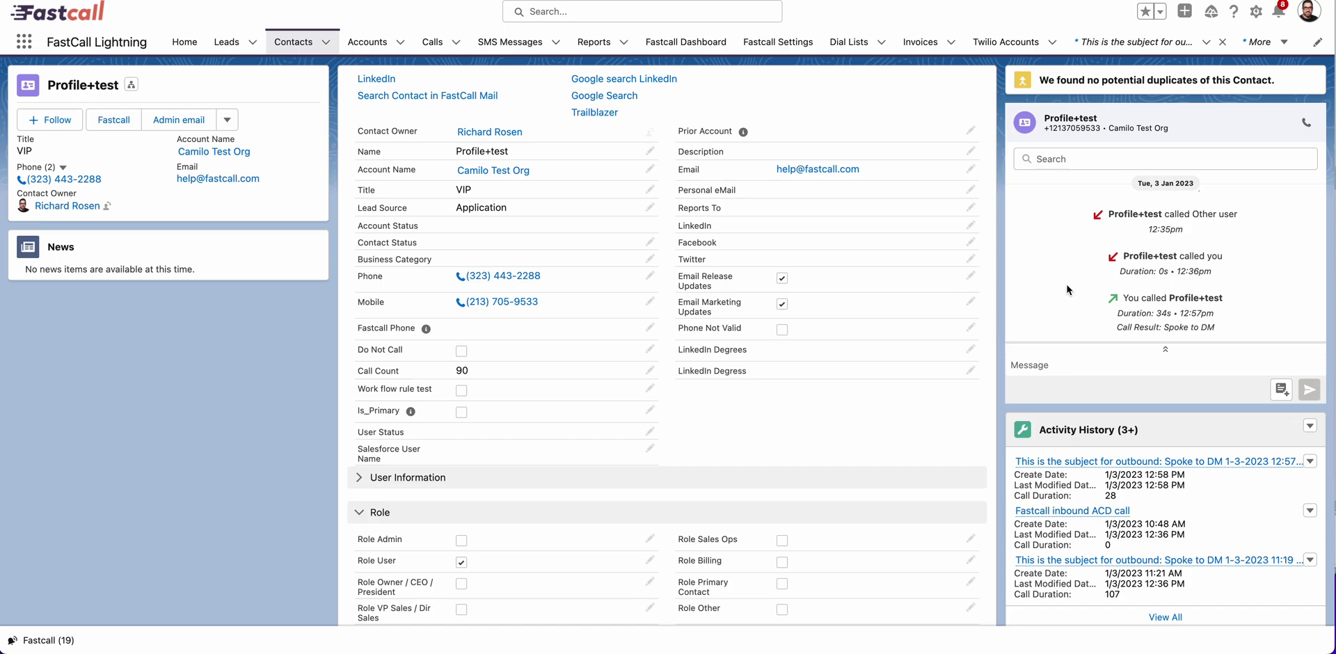
pyautogui.scroll(5, 1068, 290)
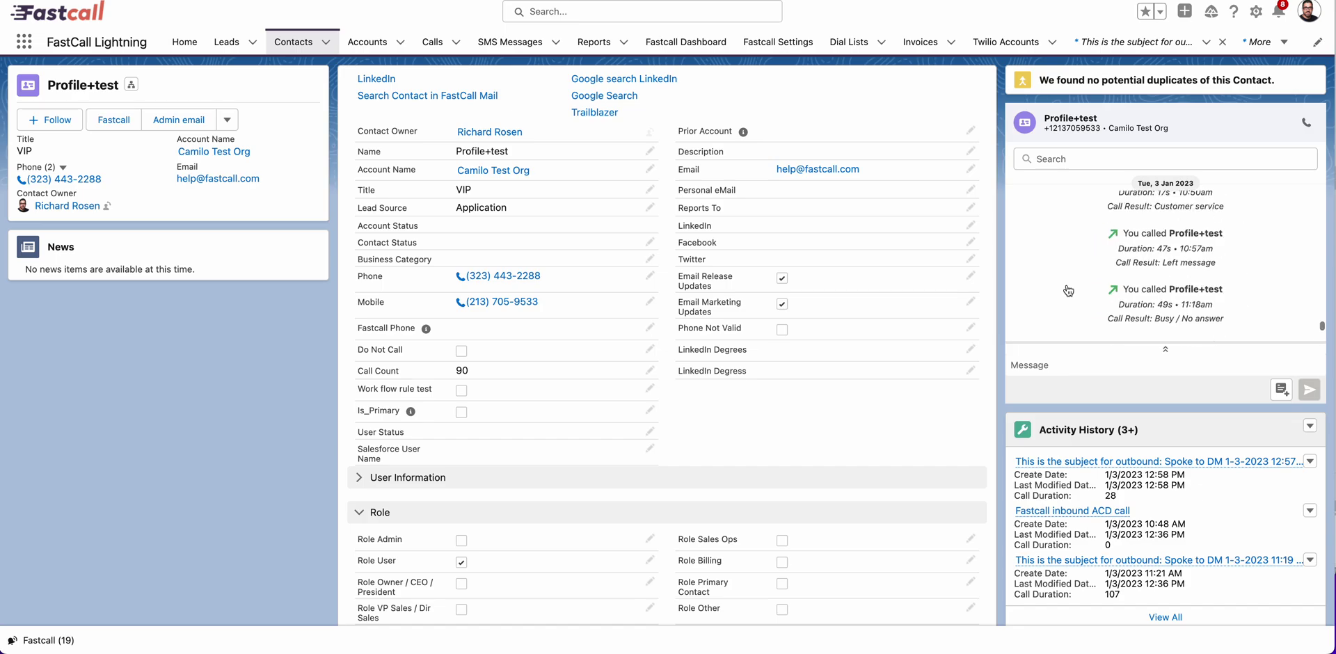
pyautogui.scroll(-5, 1068, 290)
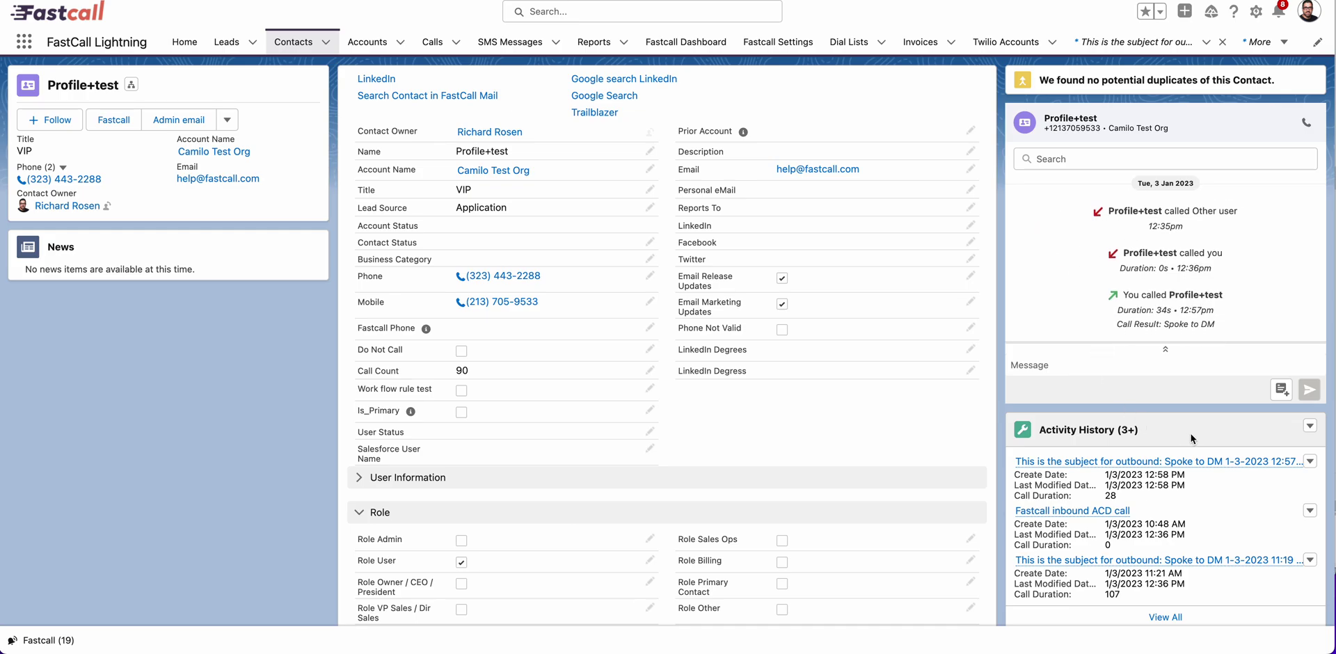
pyautogui.scroll(-3, 1191, 439)
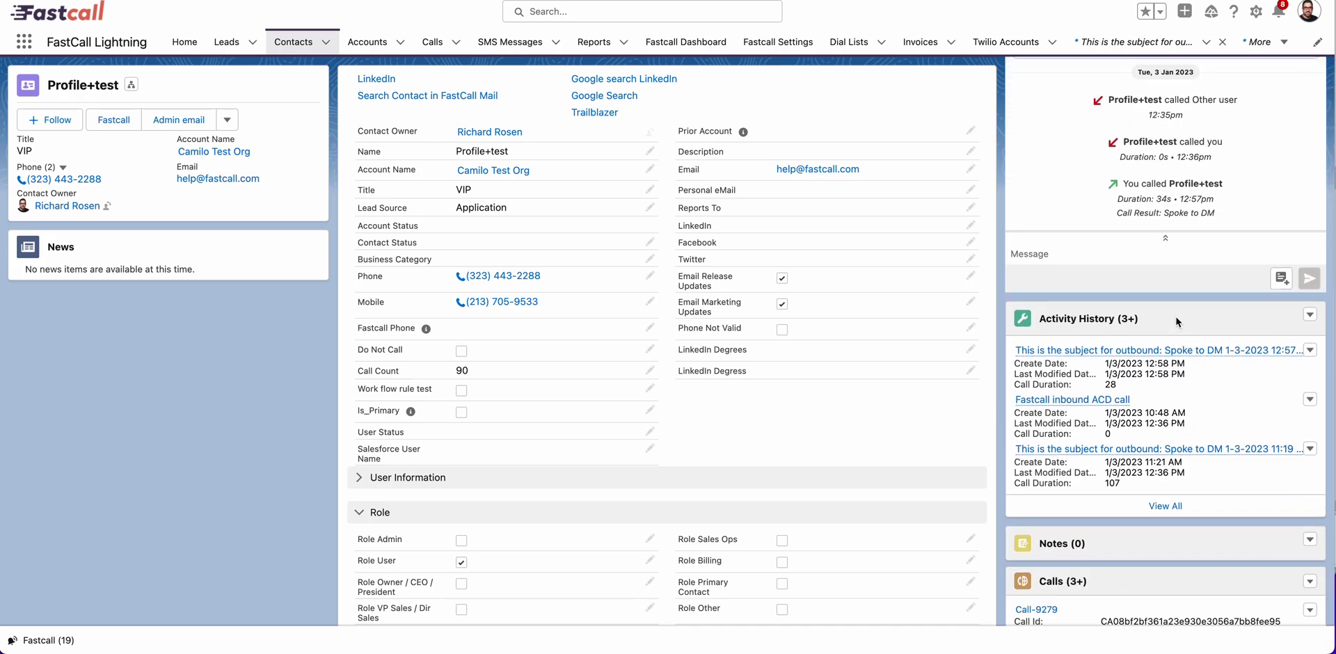
pyautogui.scroll(-5, 1176, 322)
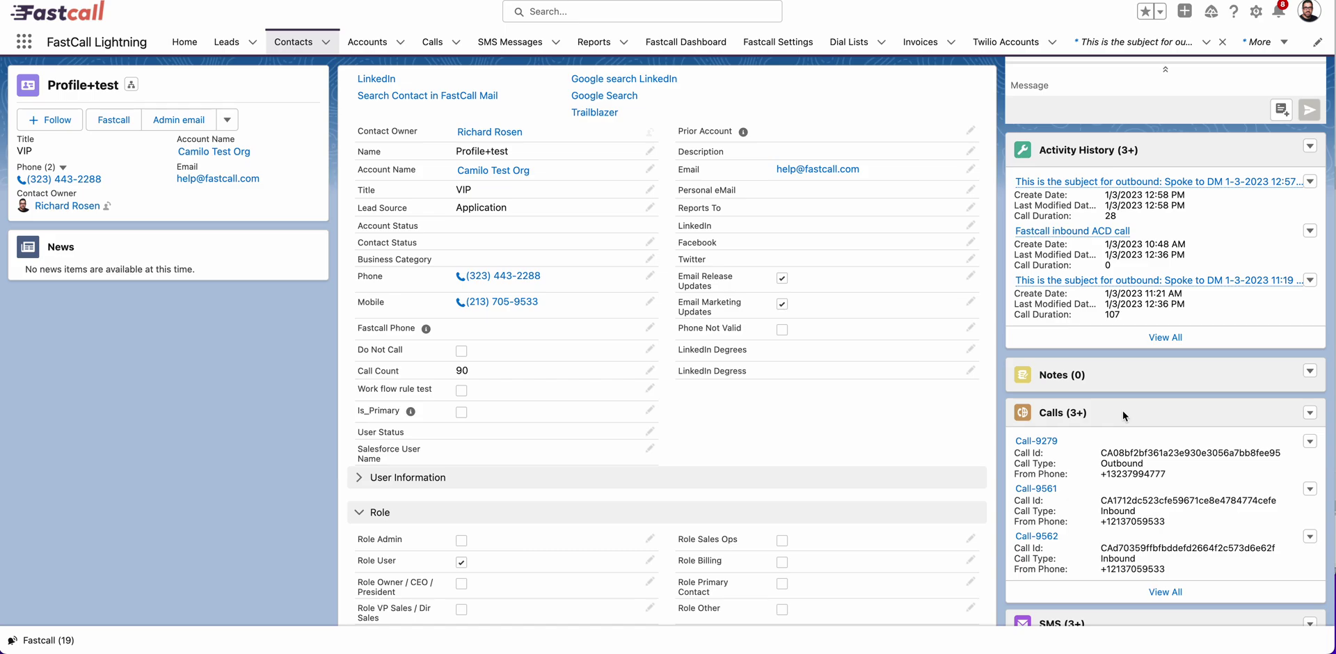
pyautogui.scroll(-6, 1121, 411)
pyautogui.scroll(-5, 1123, 416)
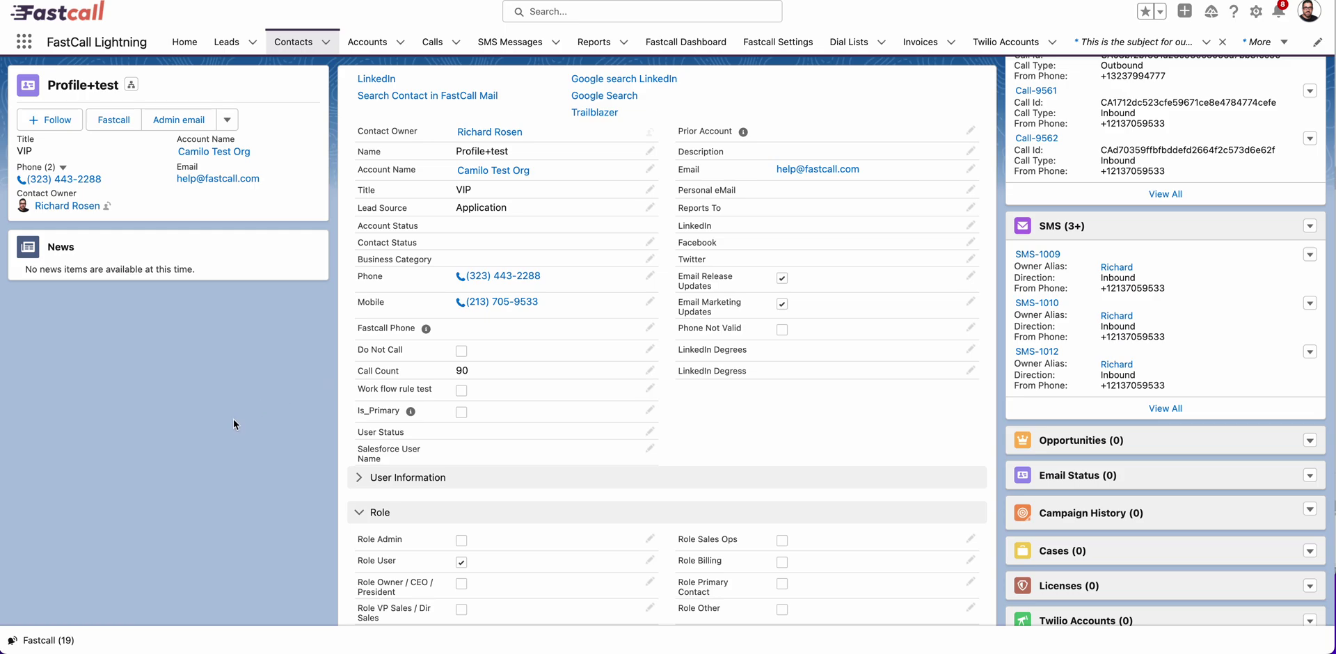
# Step: Reopen the softphone and examine the phone number, edit and create record actions offered for the contact's thread
pyautogui.click(38, 640)
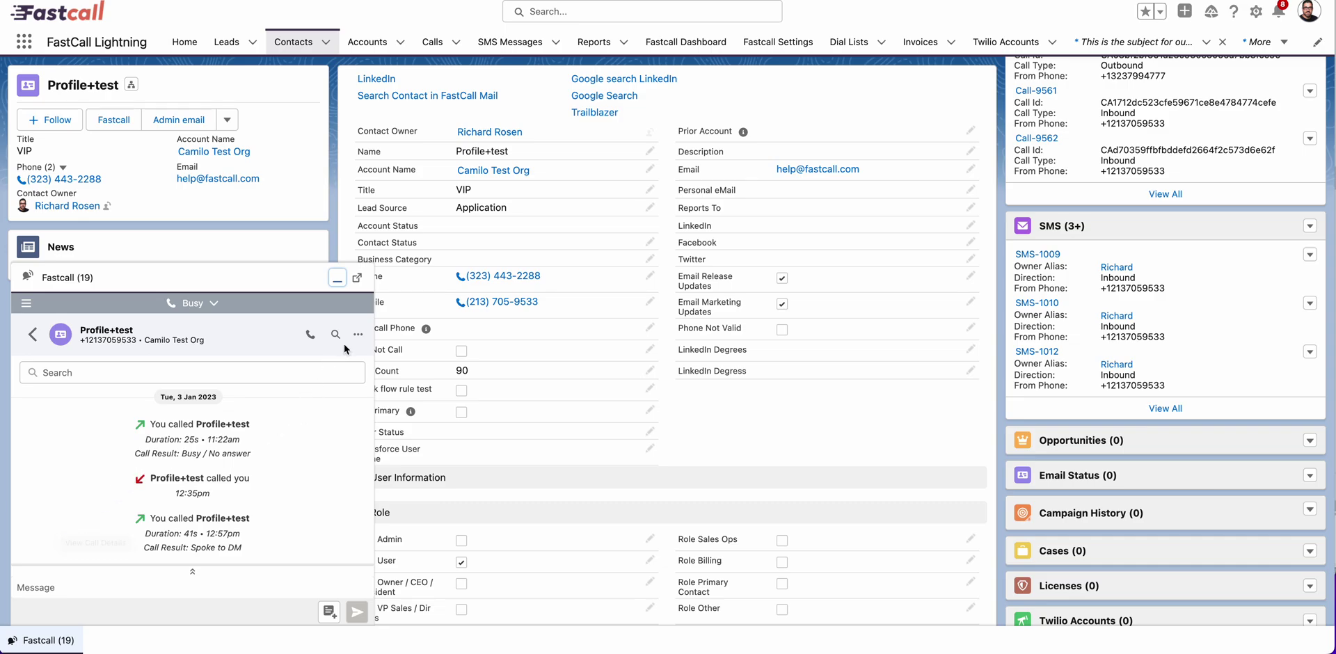
pyautogui.click(359, 335)
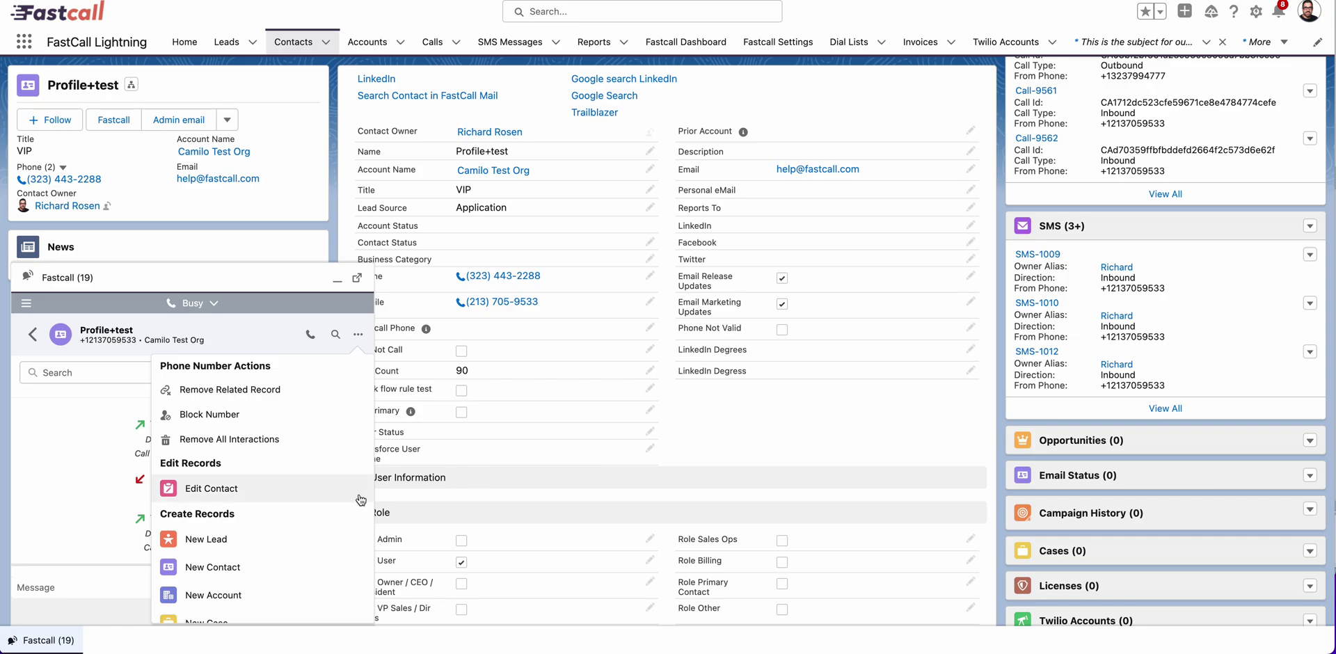
pyautogui.scroll(-3, 285, 538)
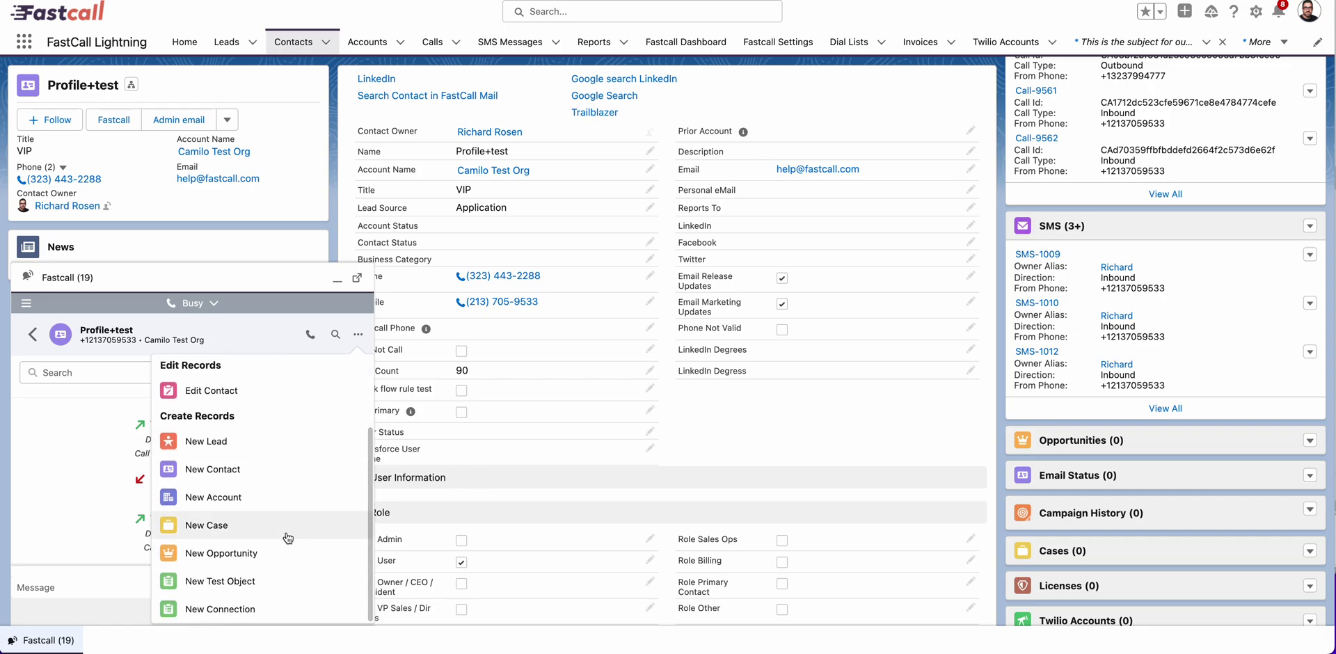
pyautogui.click(359, 334)
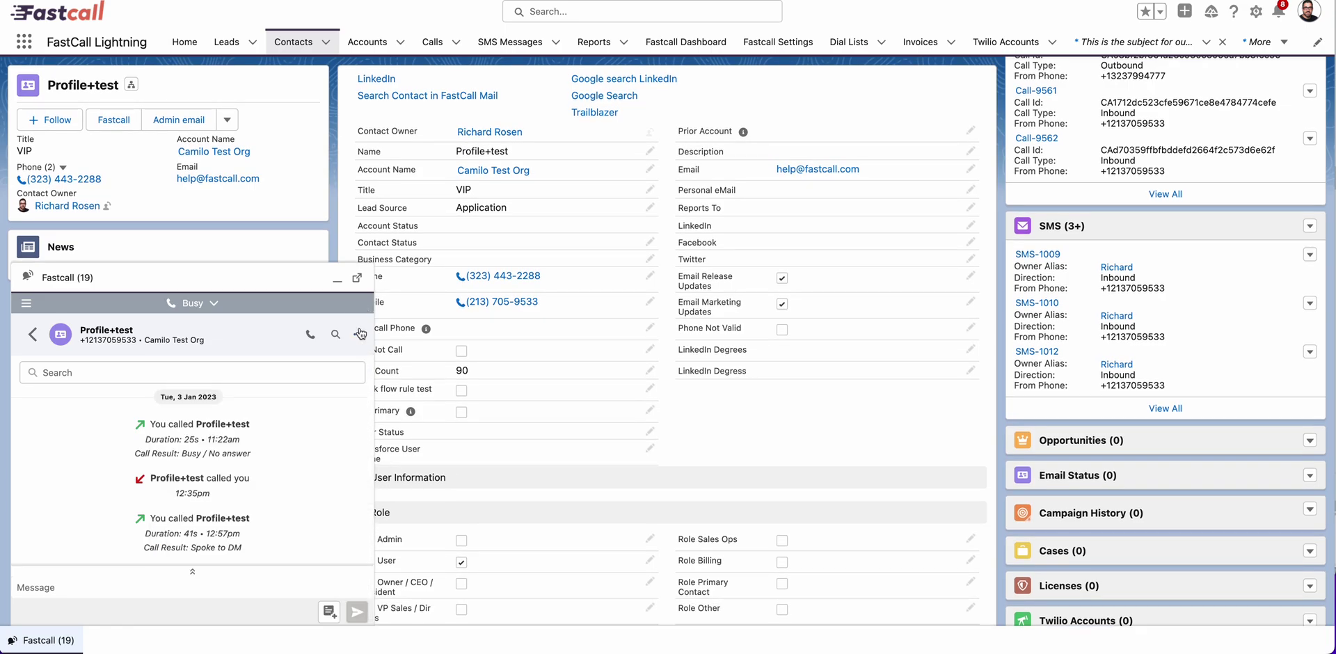
# Step: Set the softphone status to Available and return to the list of threads
pyautogui.click(215, 304)
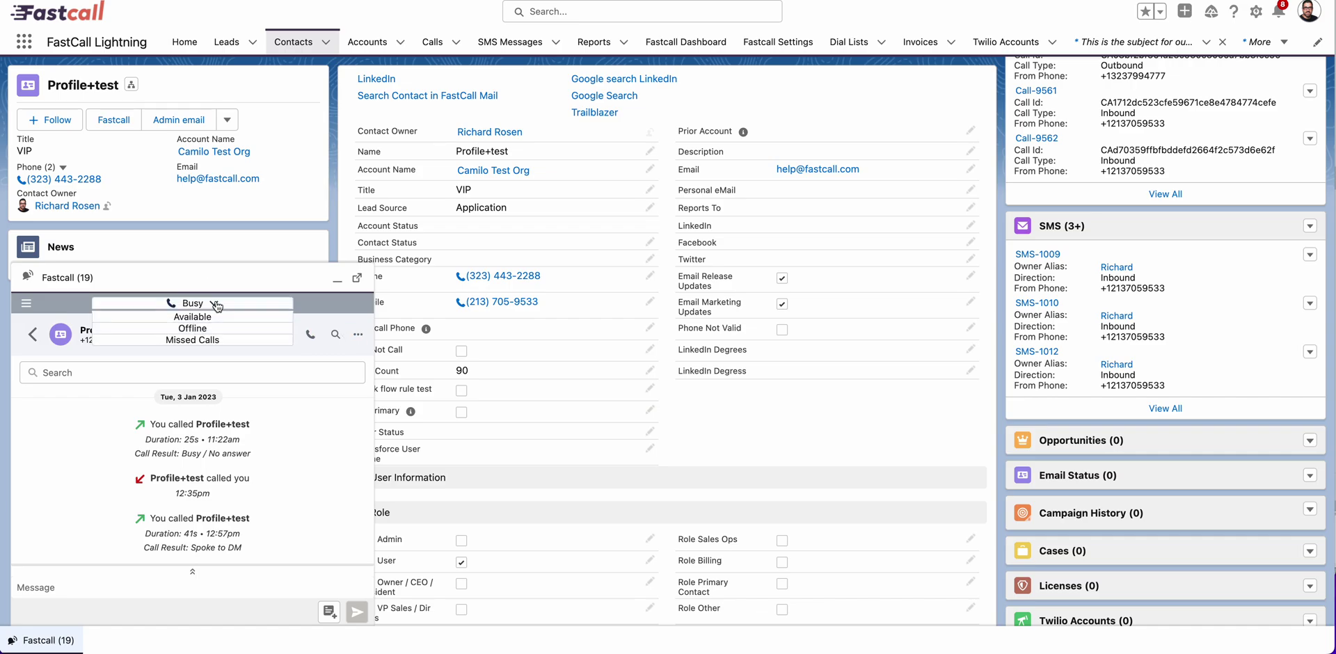
pyautogui.click(222, 321)
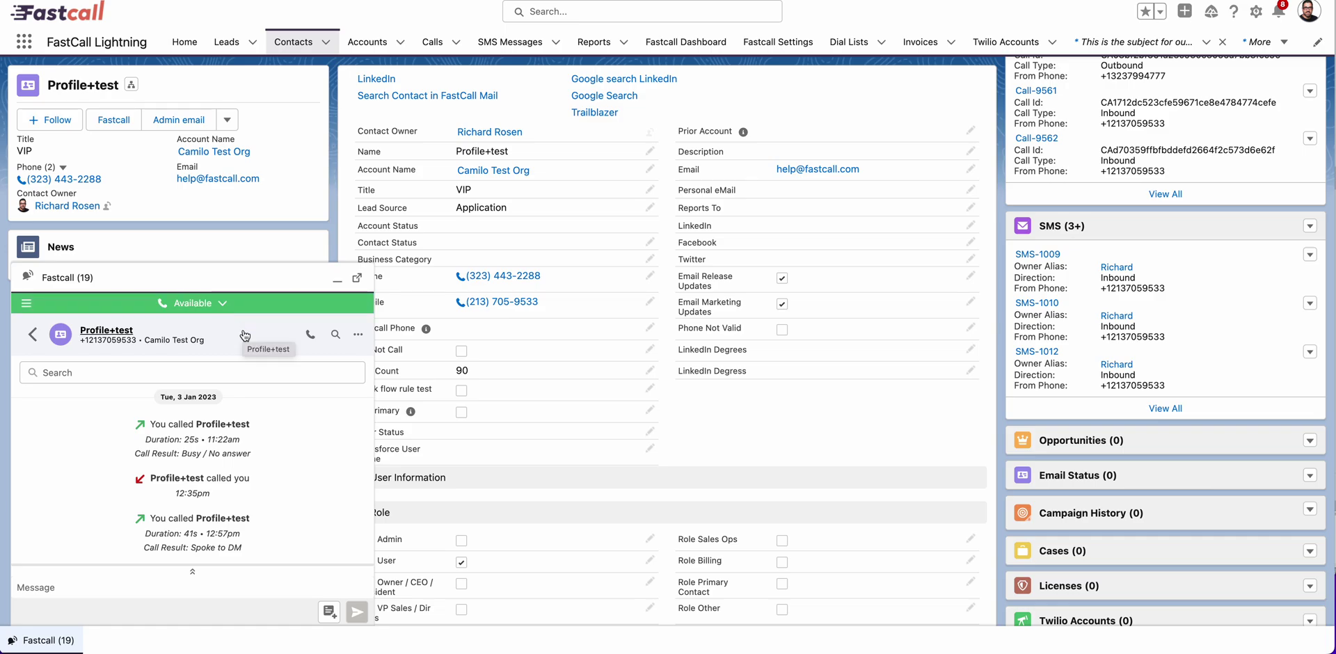
pyautogui.click(31, 334)
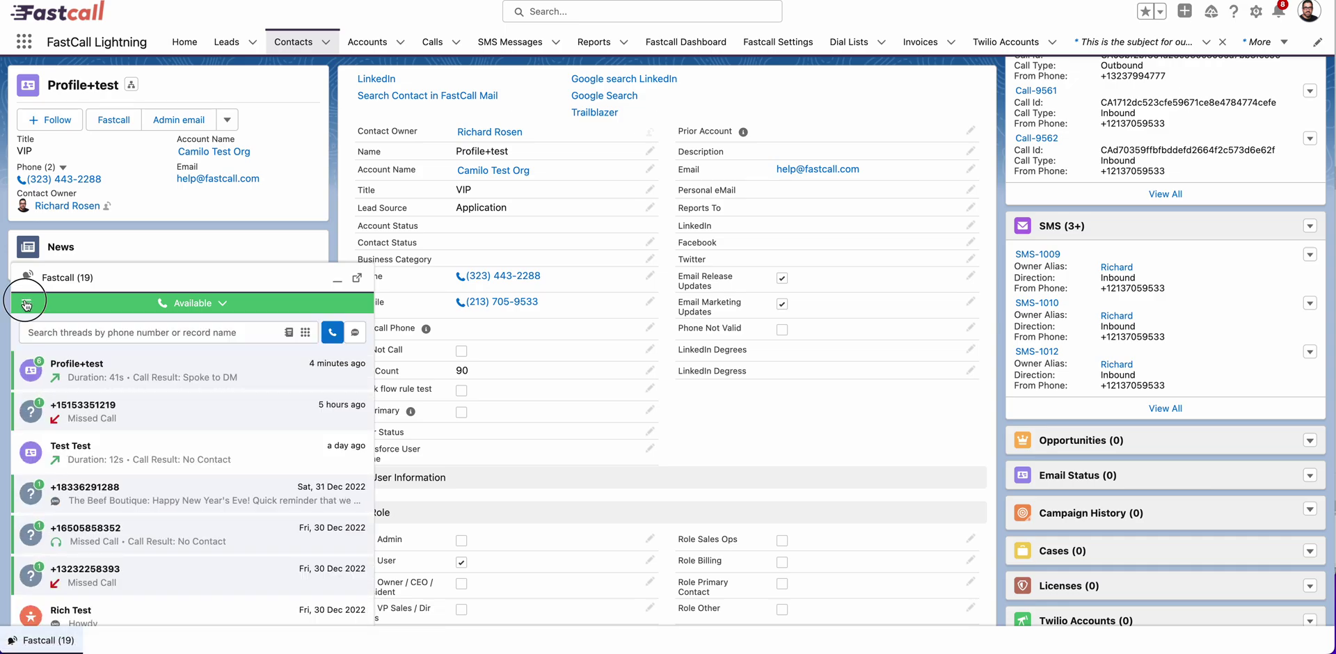
# Step: Examine the calling devices available in the softphone's settings, keeping Fastcall SoftPhone active
pyautogui.click(26, 303)
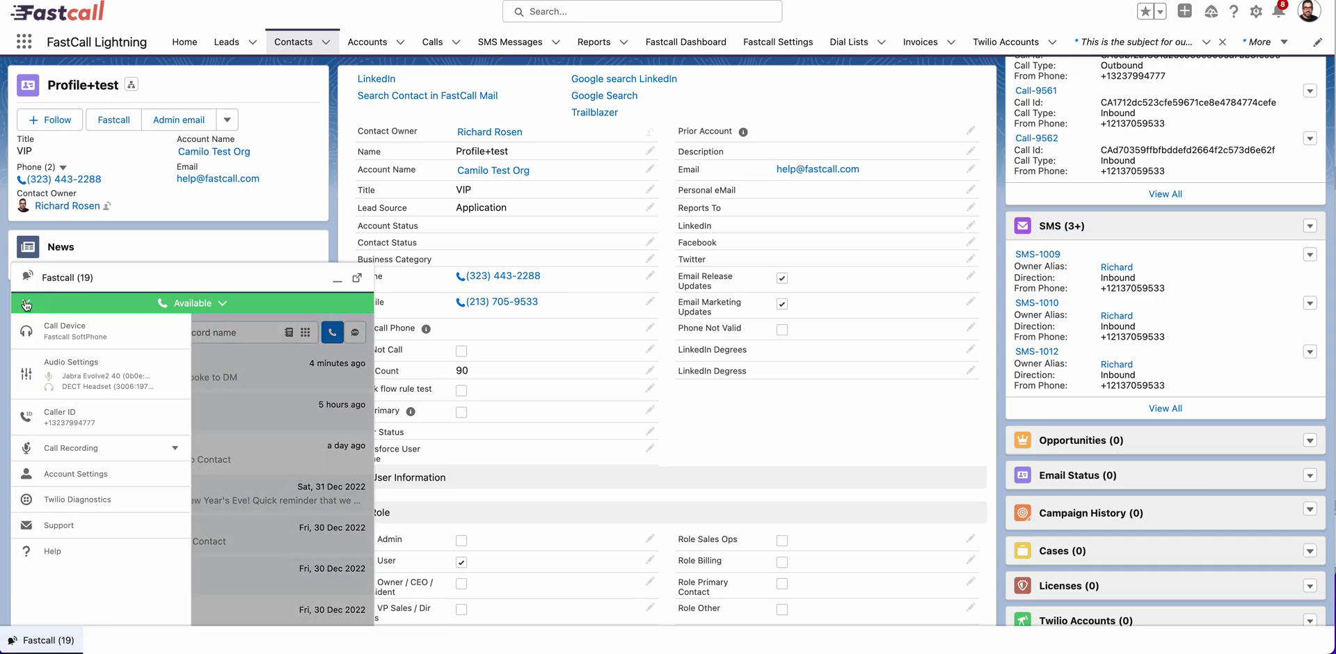
pyautogui.click(130, 337)
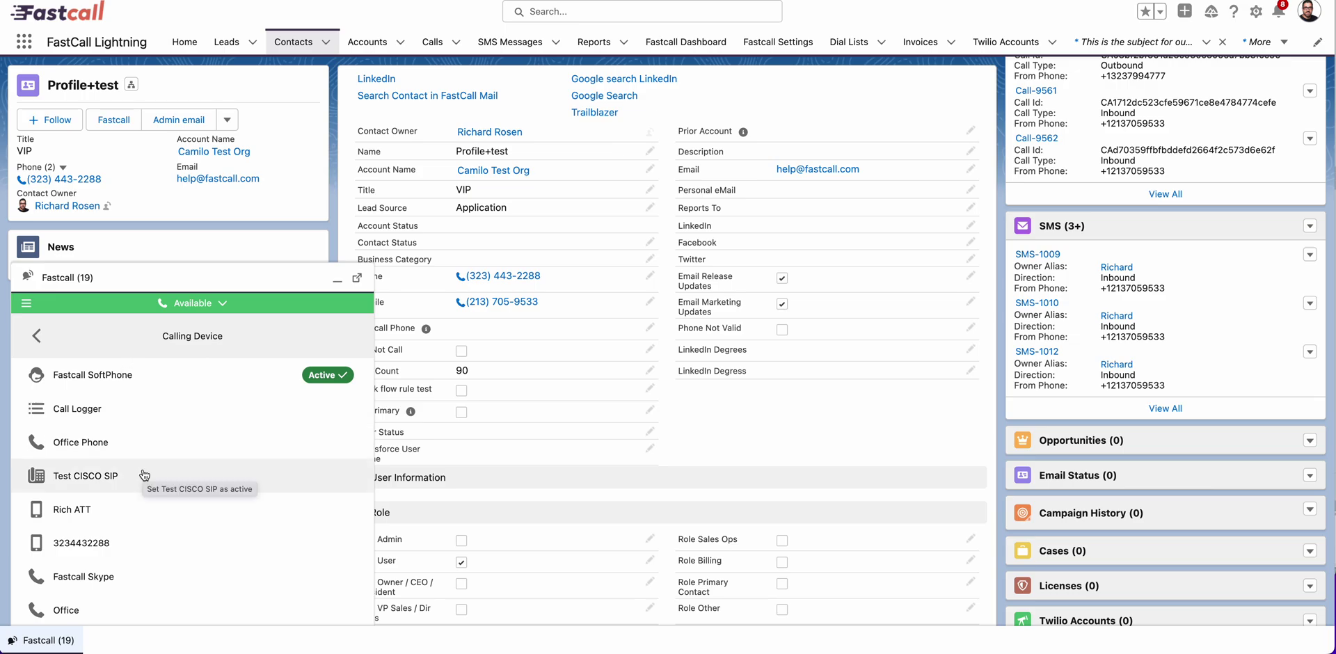
pyautogui.click(36, 336)
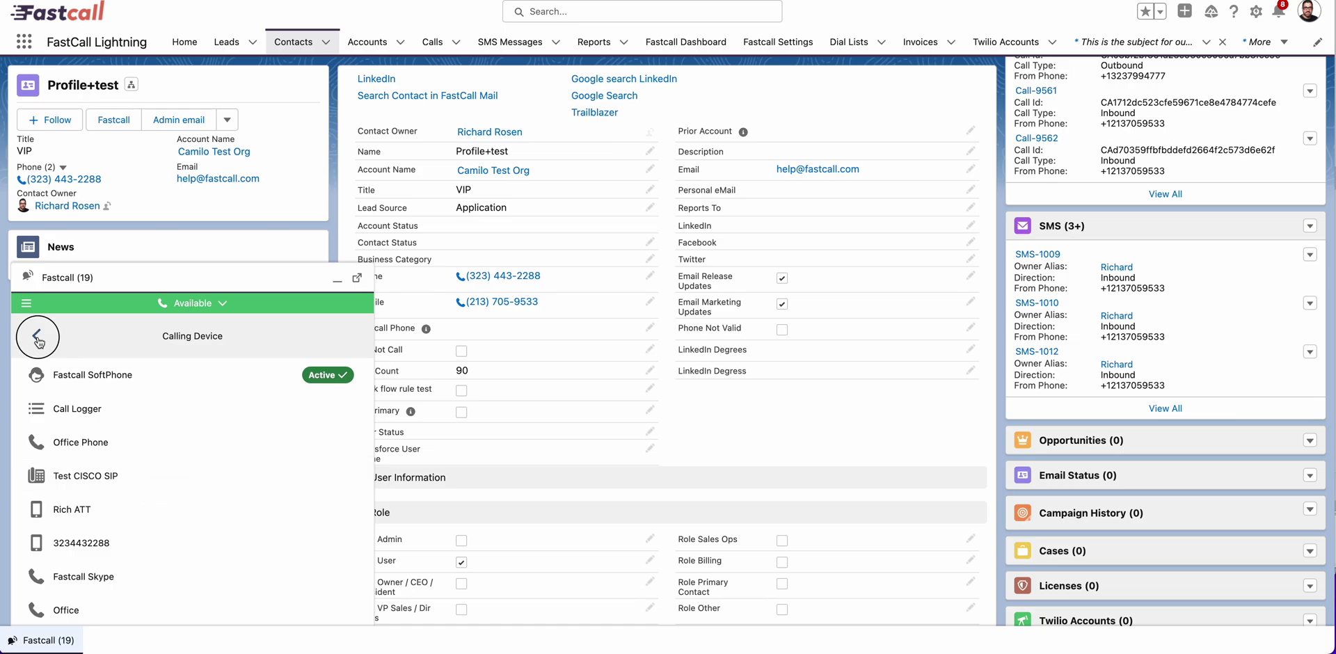
# Step: Examine the caller ID numbers and the other options in the softphone's settings, returning to the list of threads
pyautogui.click(27, 303)
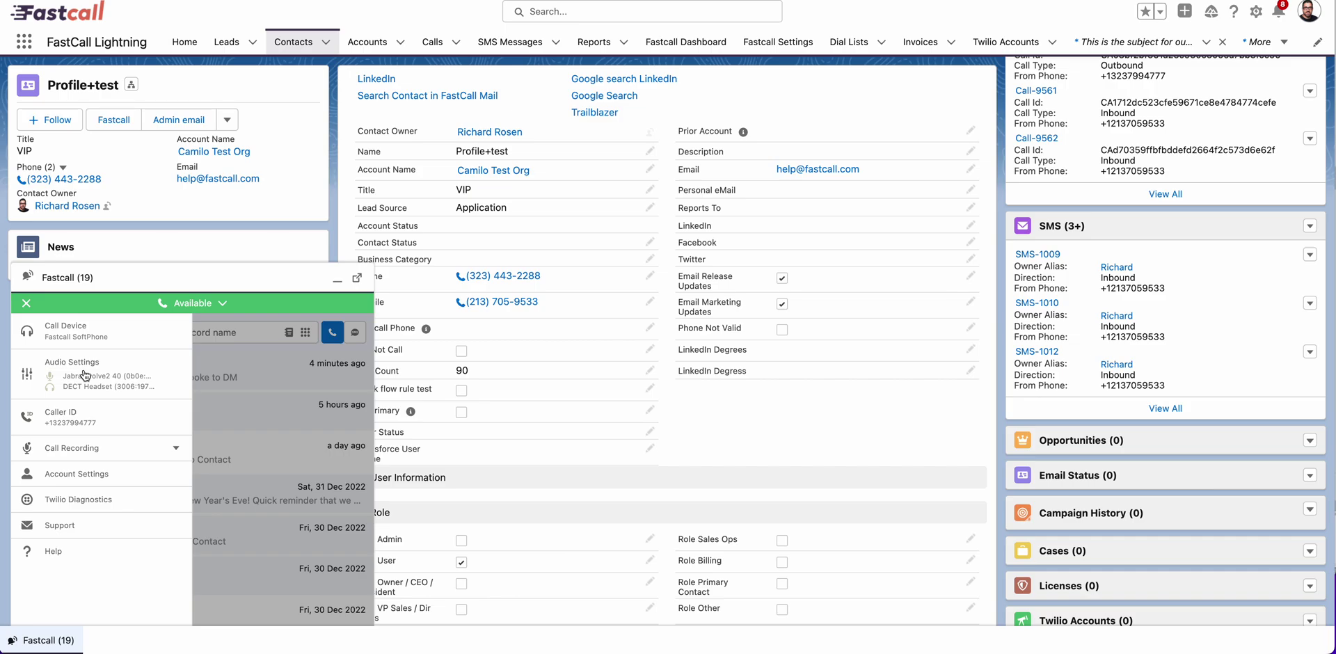
pyautogui.click(112, 424)
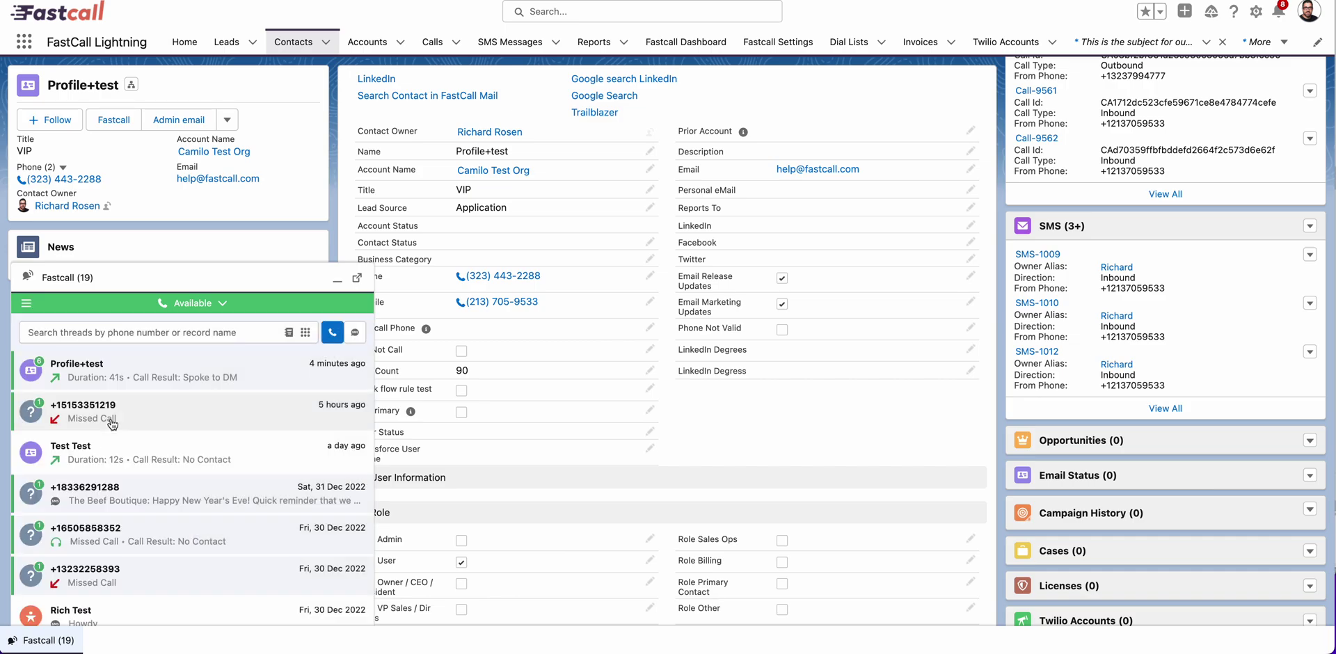
pyautogui.scroll(-2, 112, 424)
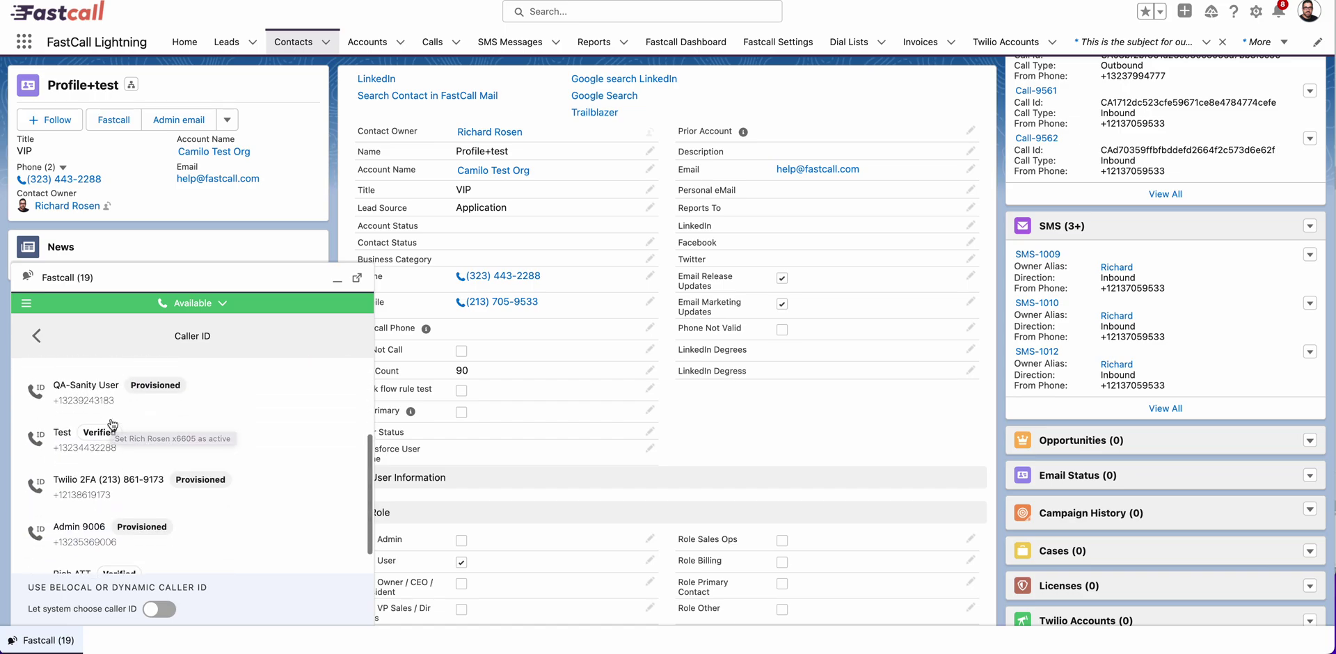
pyautogui.scroll(2, 112, 424)
pyautogui.click(31, 332)
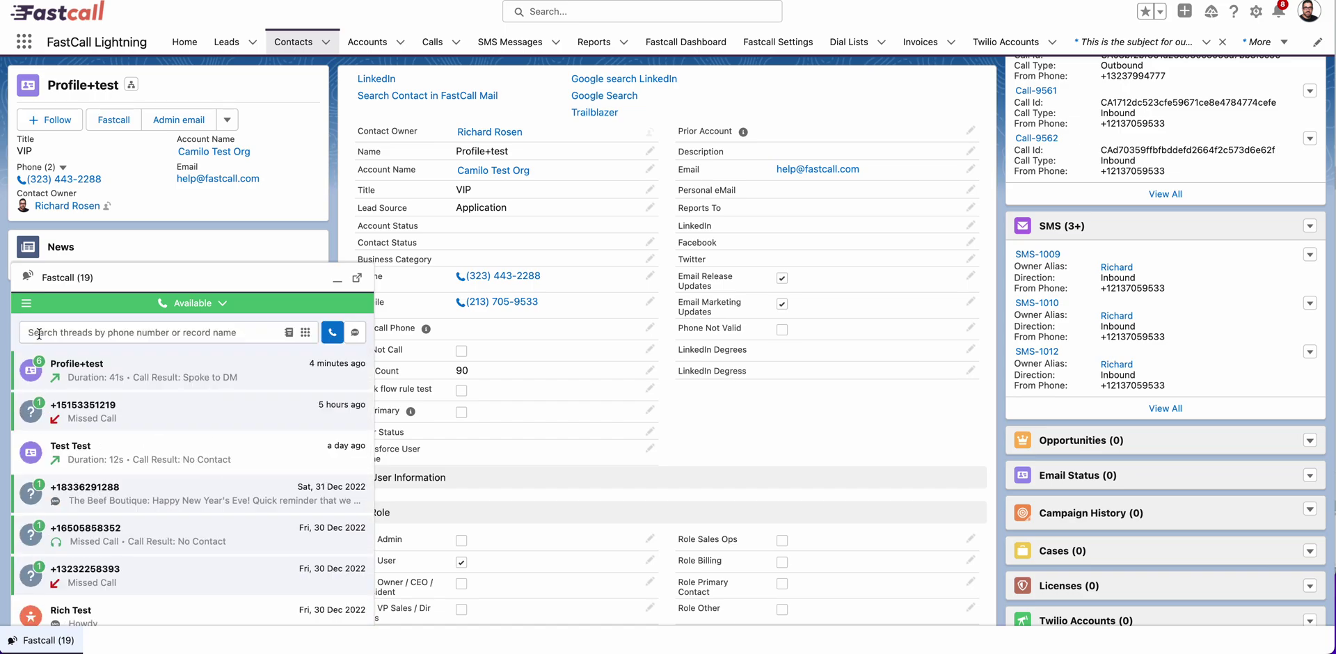
pyautogui.click(26, 304)
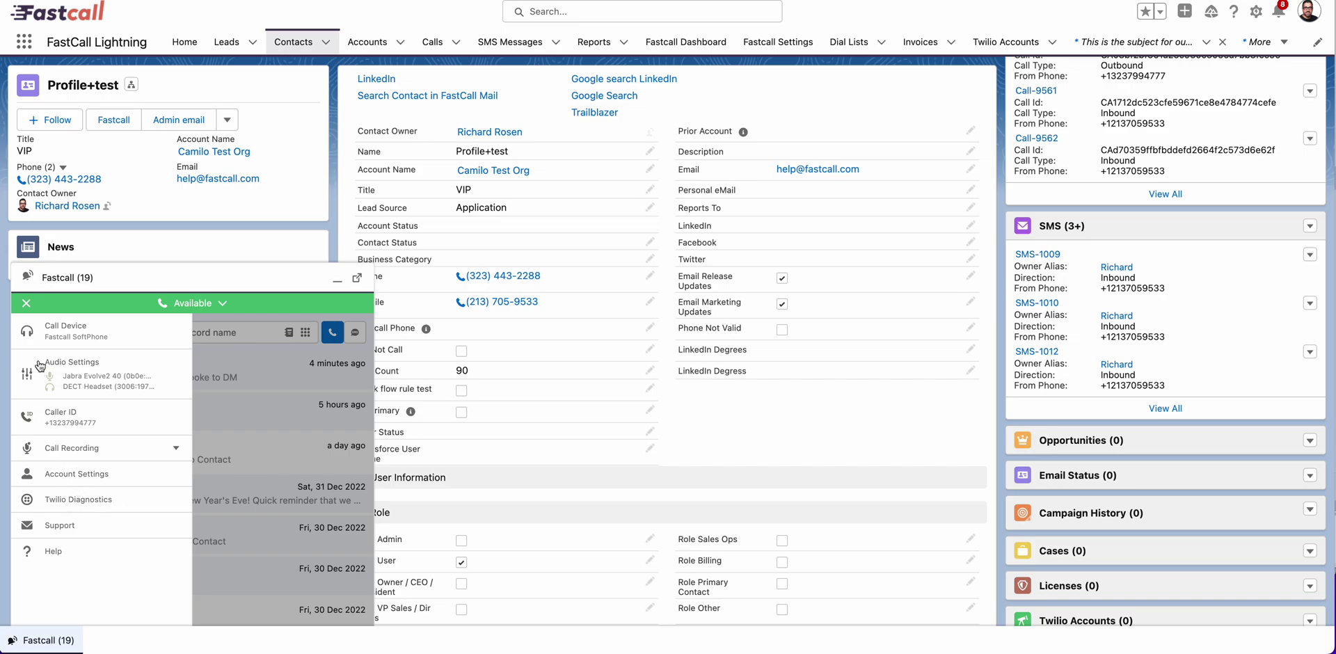
pyautogui.click(27, 304)
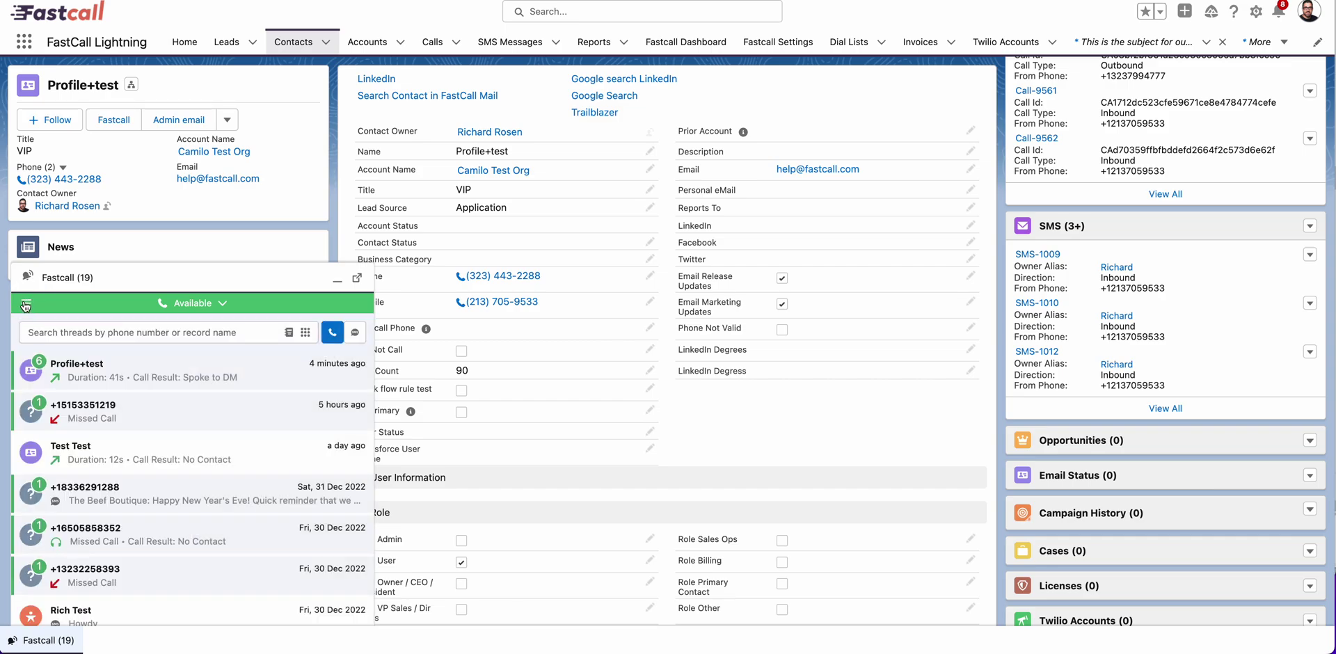
# Step: Look through the softphone's thread list, the phone number dialer and the internal dialer's list of Fastcall users
pyautogui.scroll(-5, 161, 385)
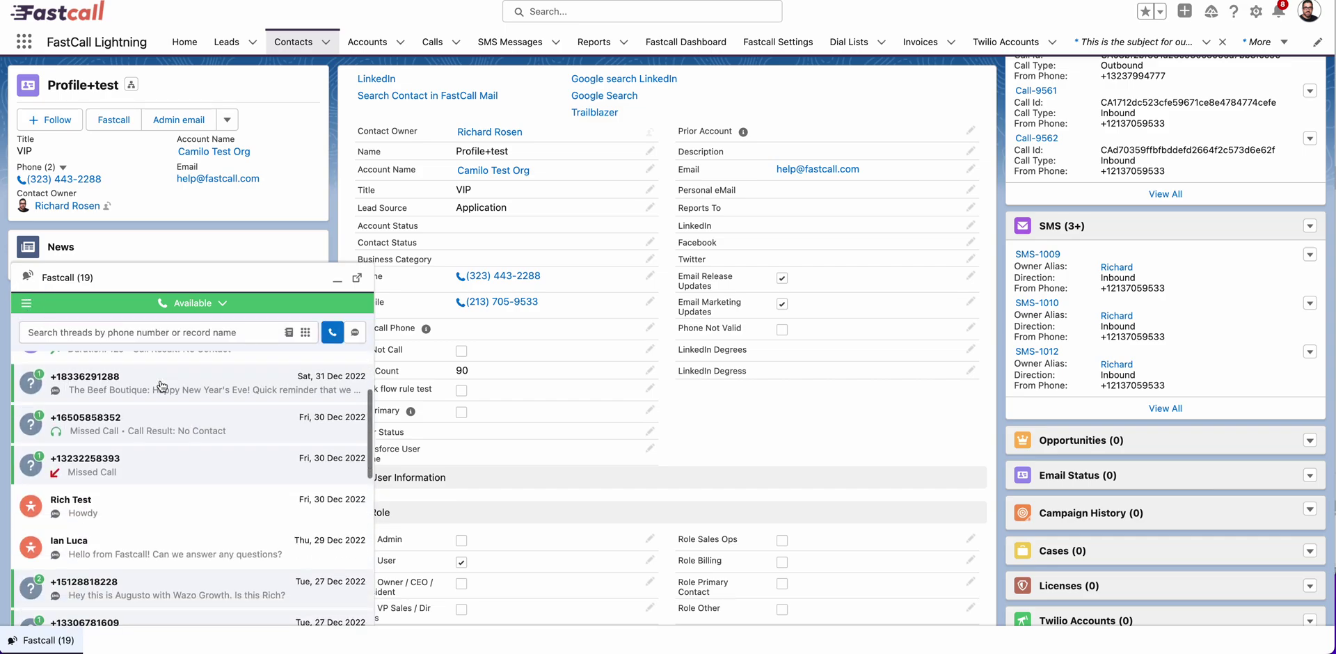
pyautogui.scroll(5, 162, 386)
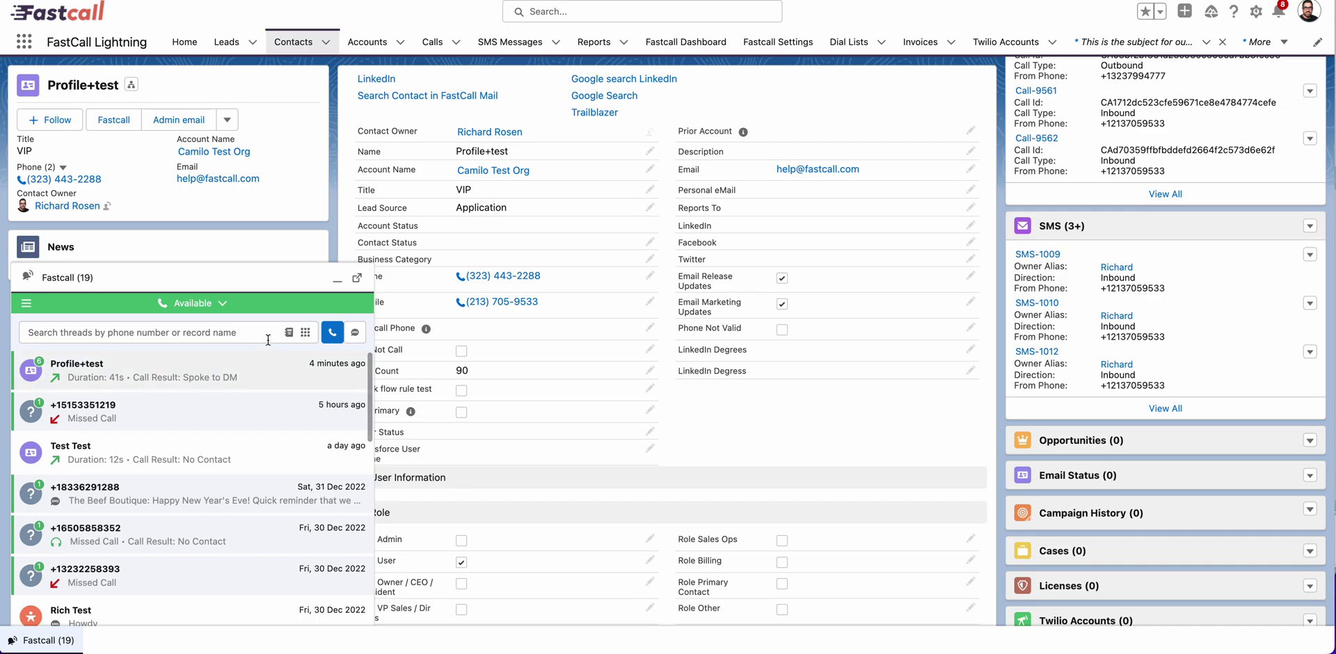
pyautogui.click(305, 332)
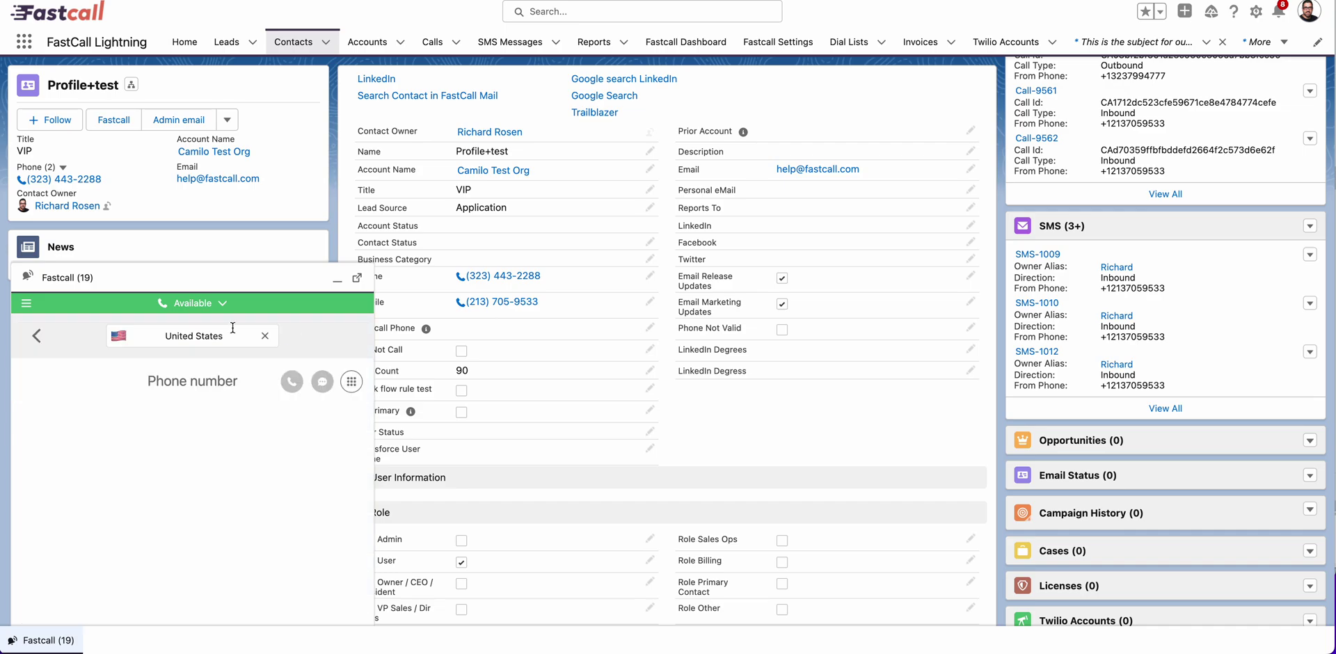
pyautogui.click(36, 336)
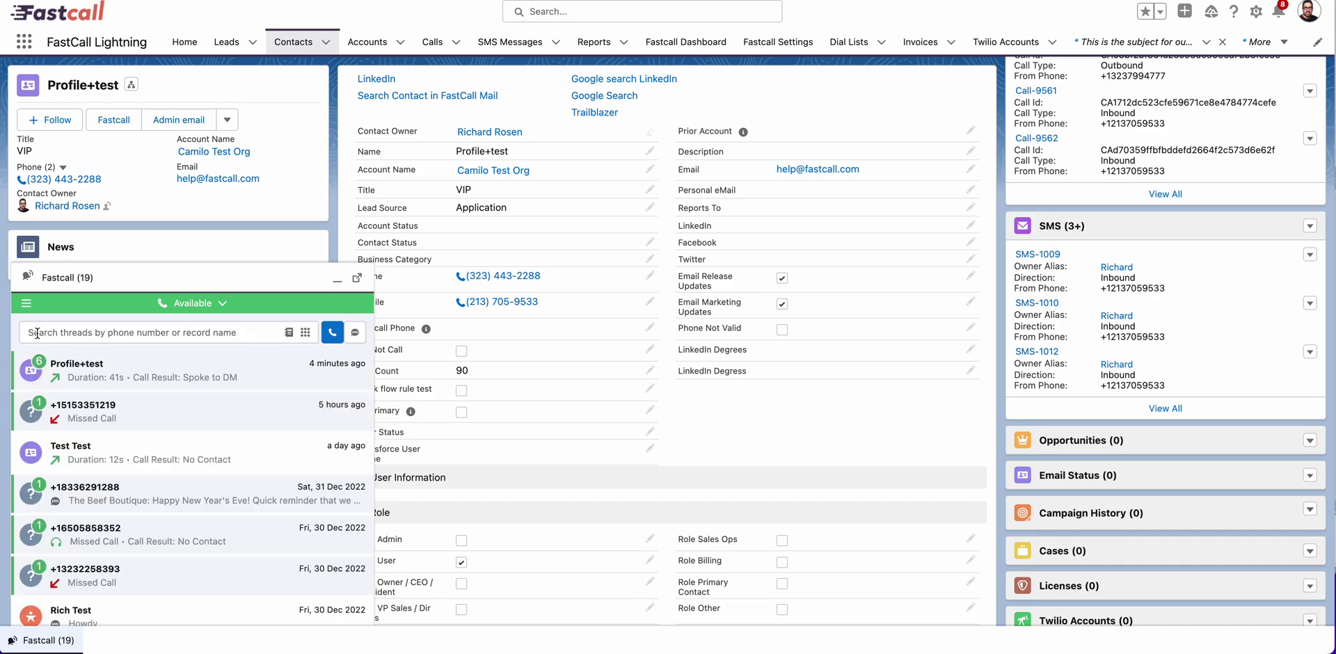
pyautogui.click(288, 333)
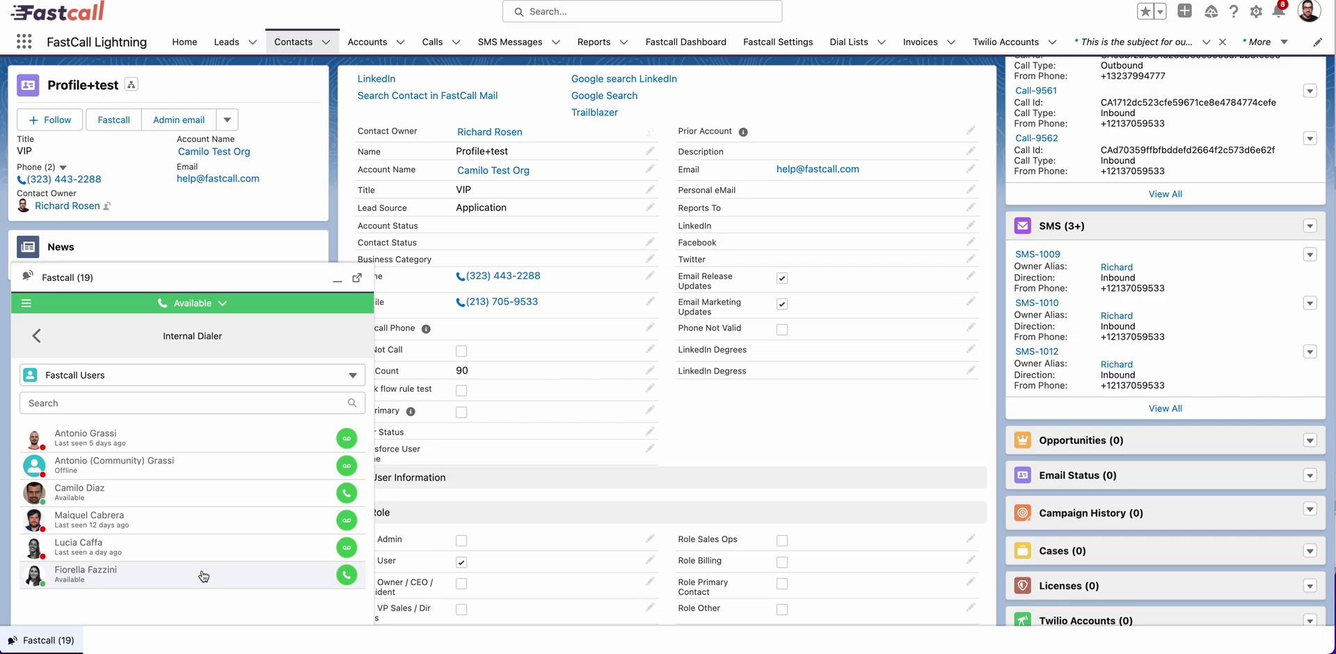
pyautogui.click(36, 336)
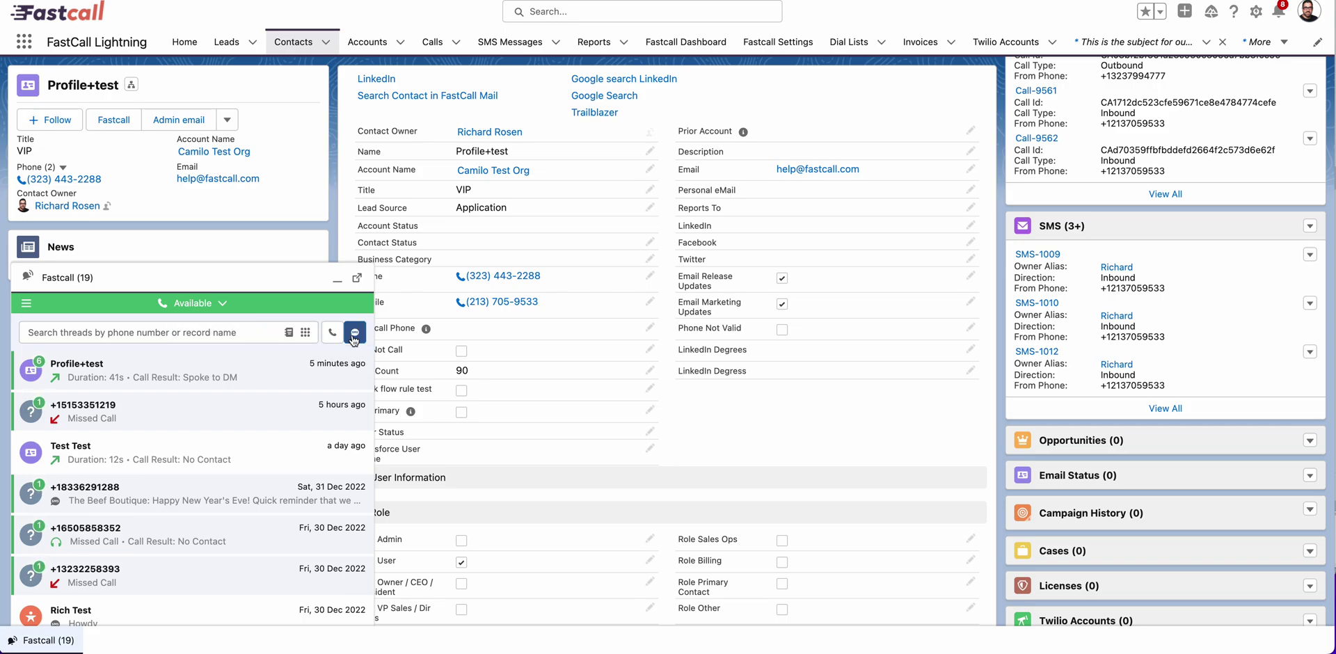
# Step: Open a text conversation from the contact's mobile number in messaging mode and send the message "hello"
pyautogui.click(487, 306)
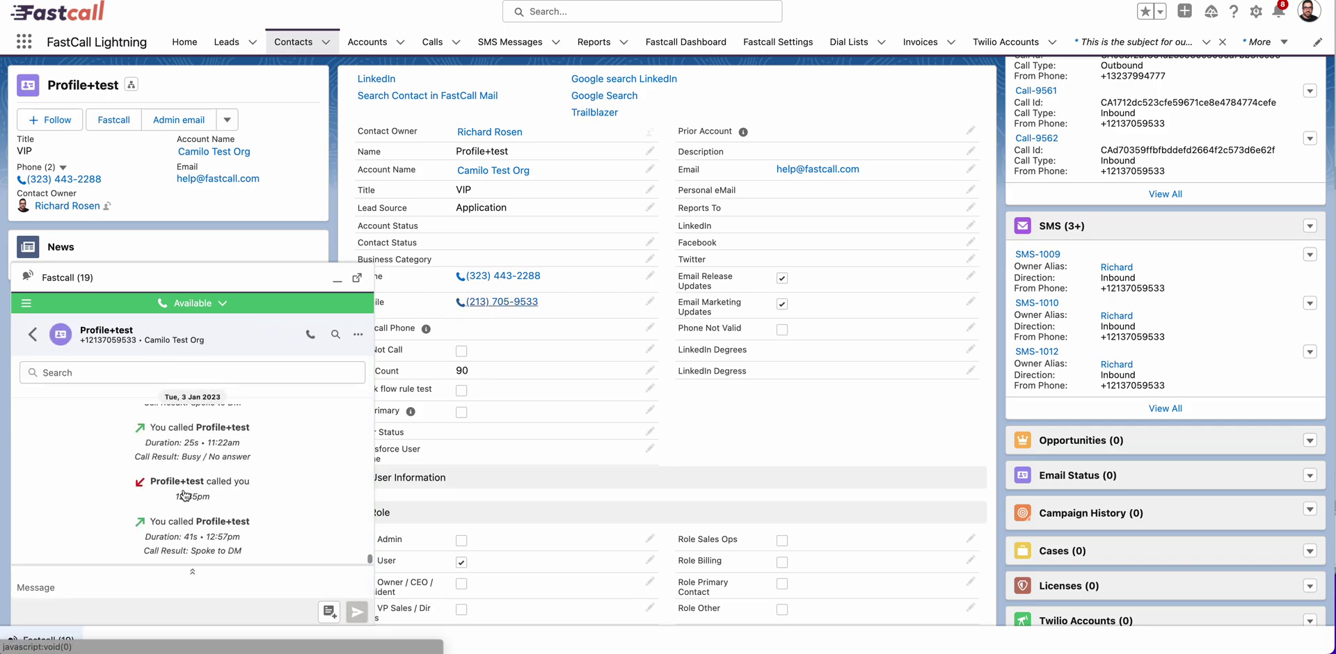
pyautogui.click(109, 576)
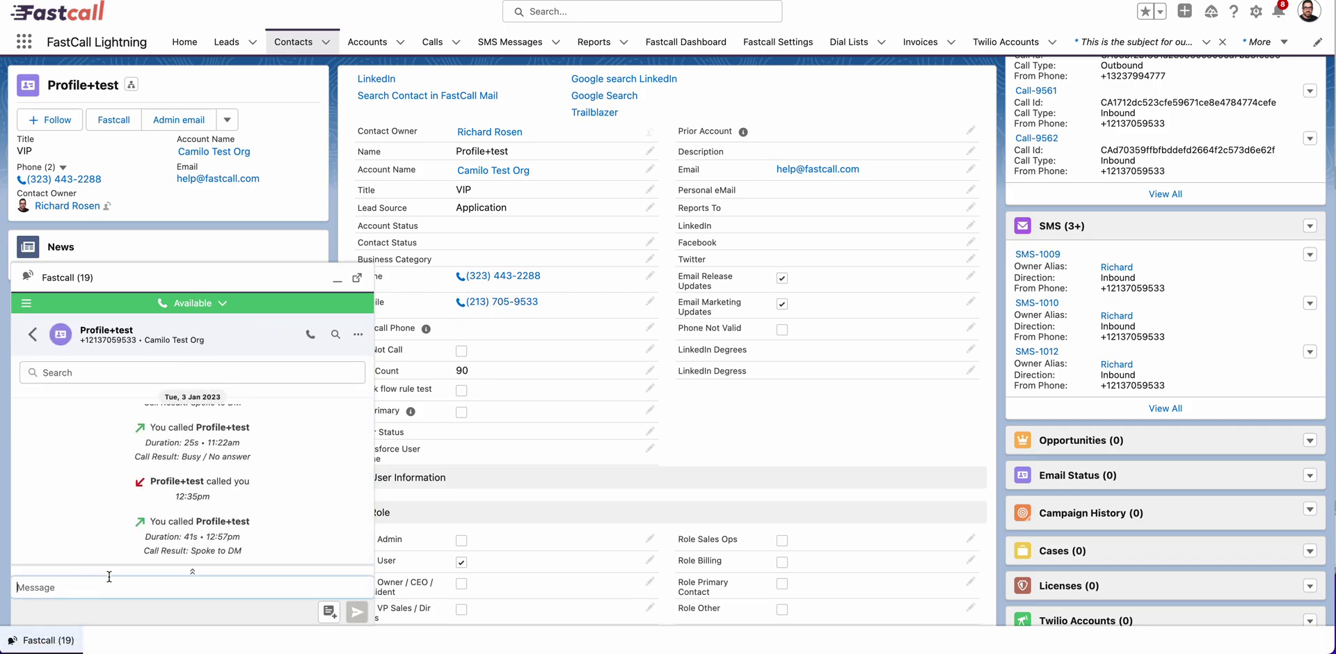
pyautogui.write('hello')
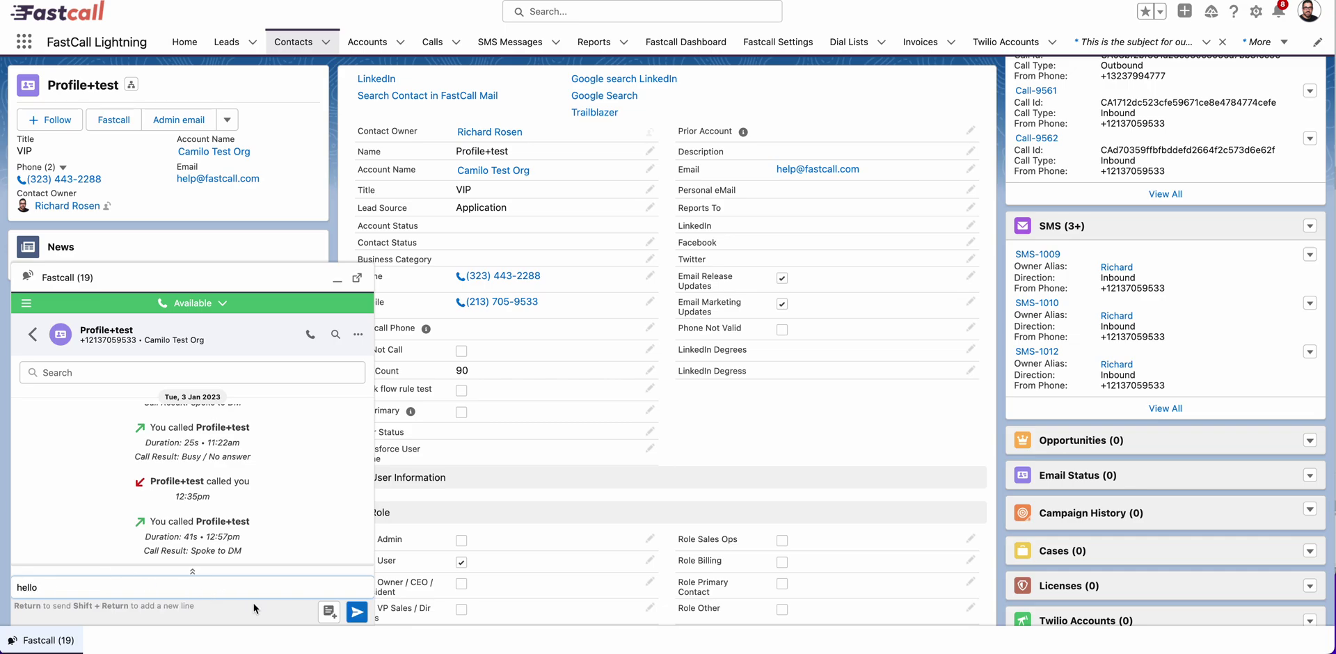
pyautogui.click(357, 613)
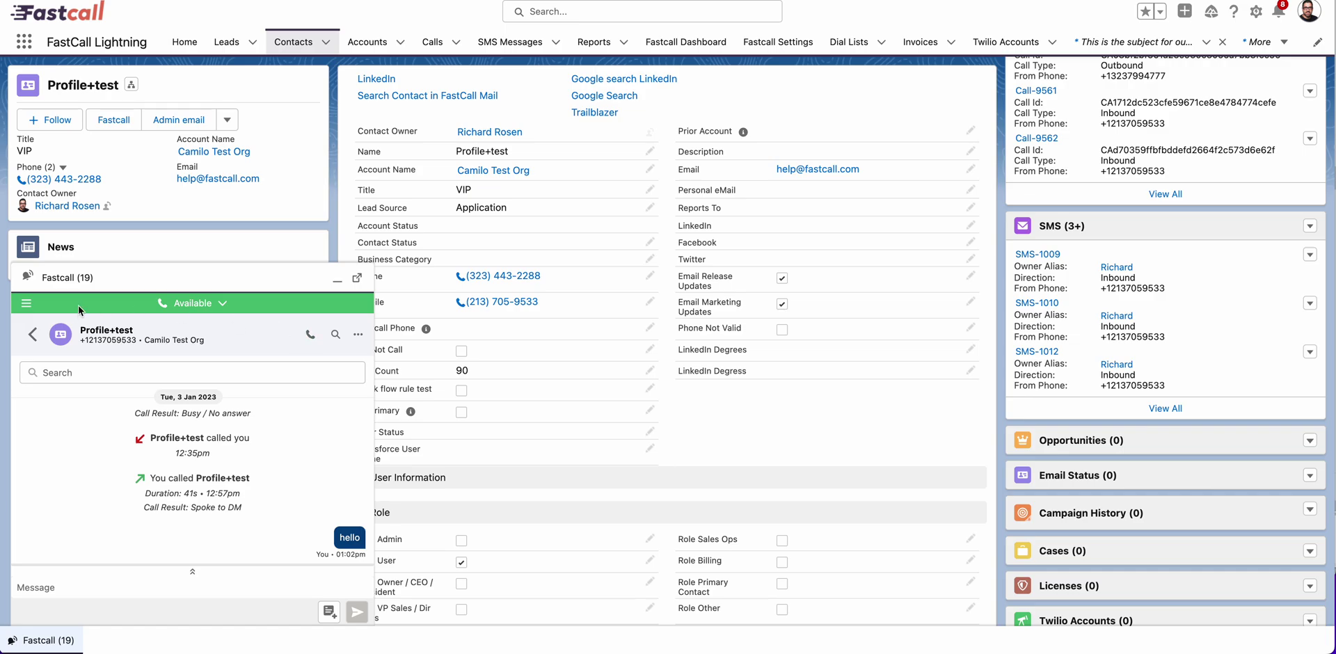
# Step: Return to the thread list, switch the softphone back to calling mode and call the contact's mobile number
pyautogui.click(32, 337)
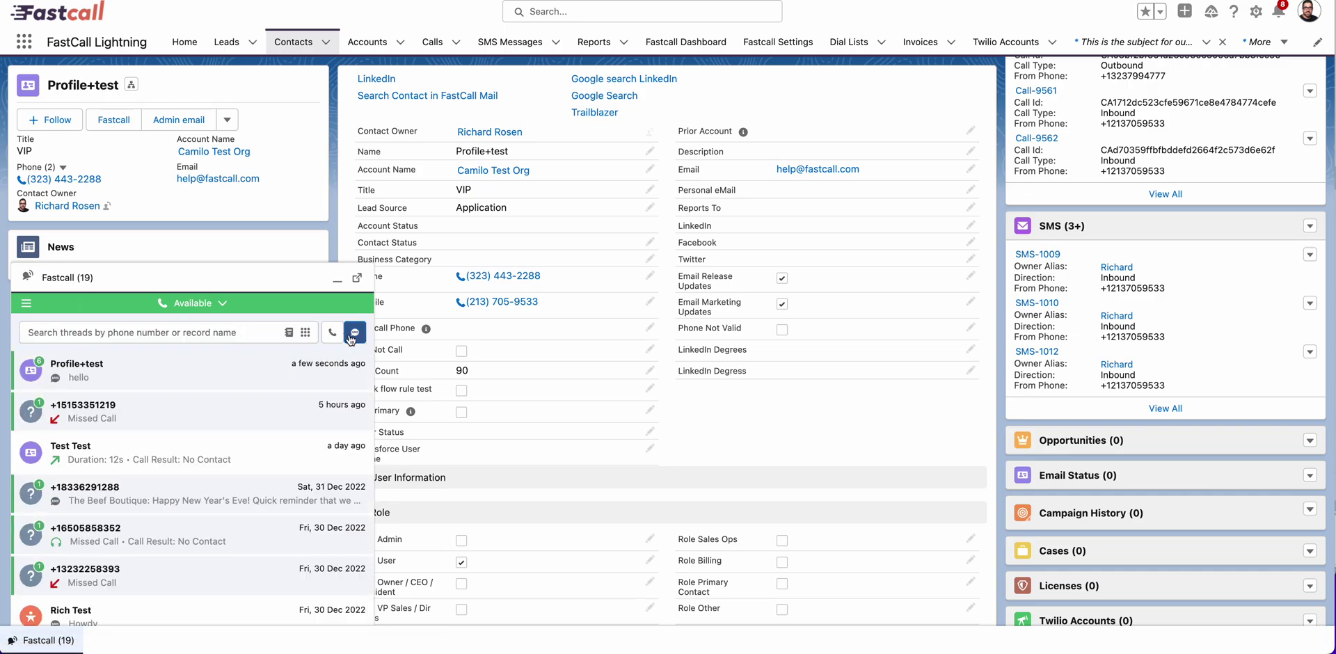
pyautogui.click(487, 304)
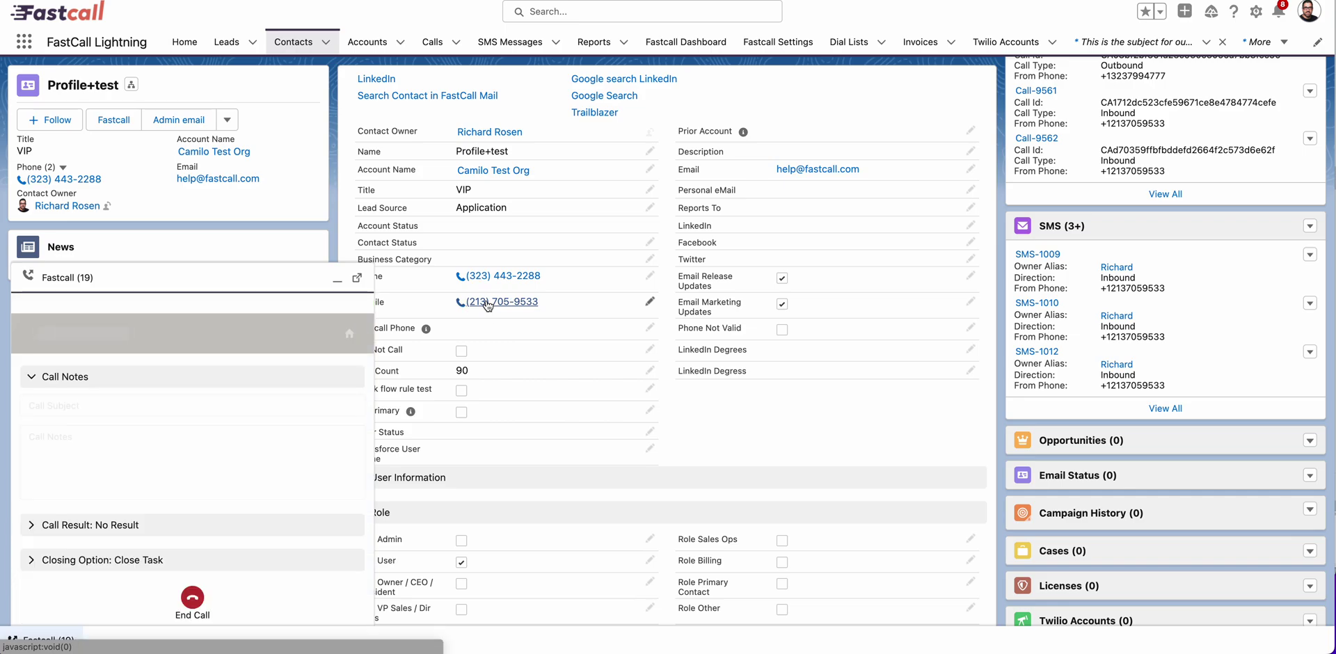